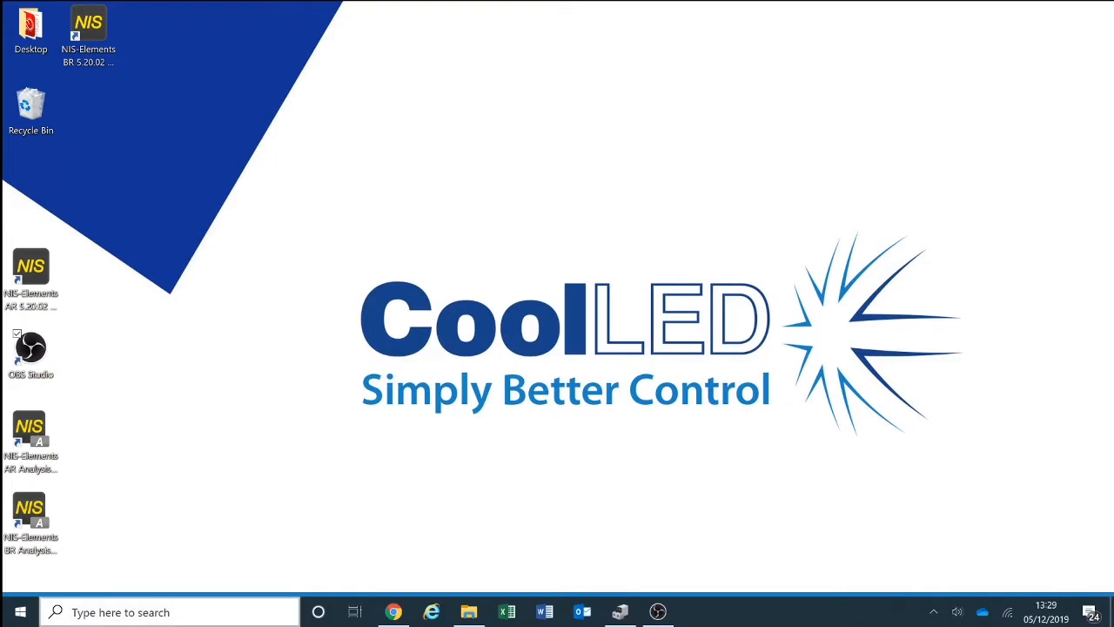
- Find NIS-Elements AR 5.20.02 among the installed Windows apps and start modifying its installation
left_click(174, 612)
type("unin")
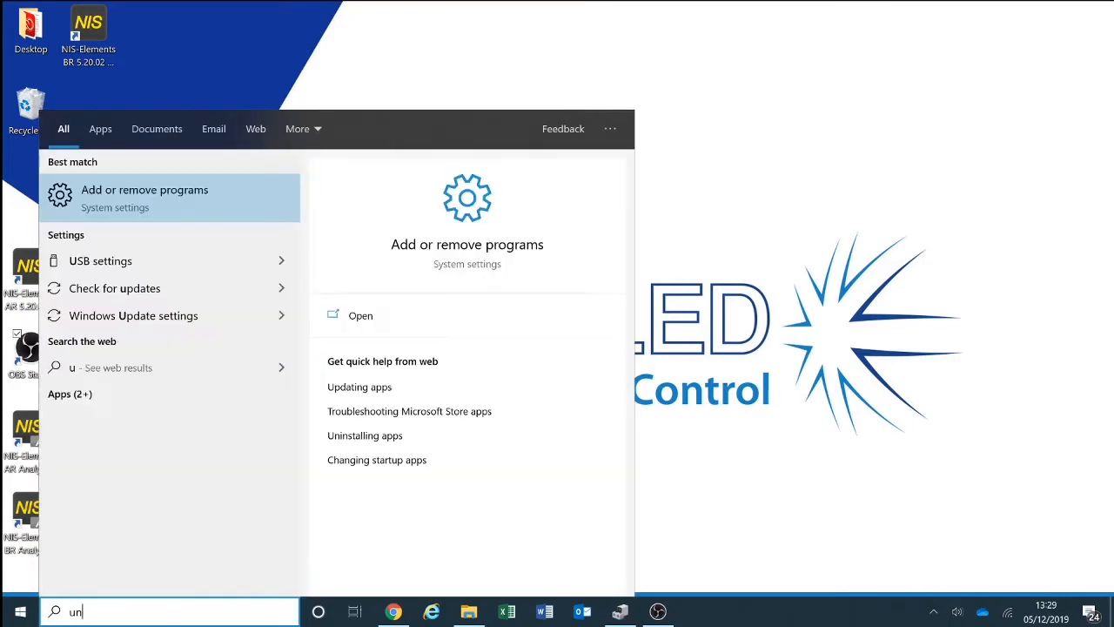
left_click(204, 196)
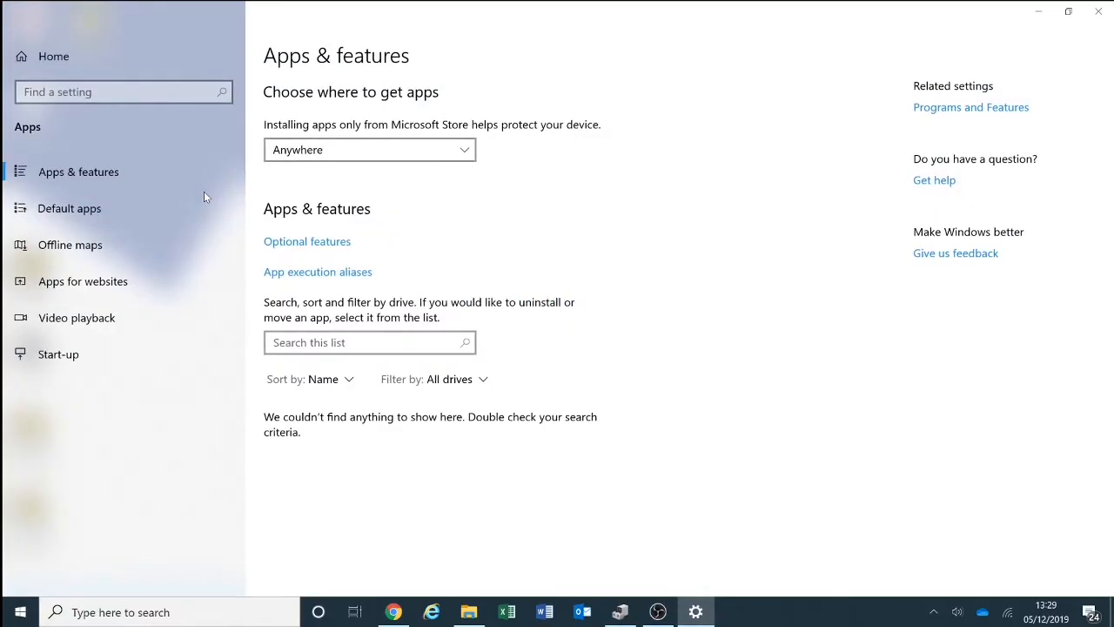
scroll(500, 424, "down", 6)
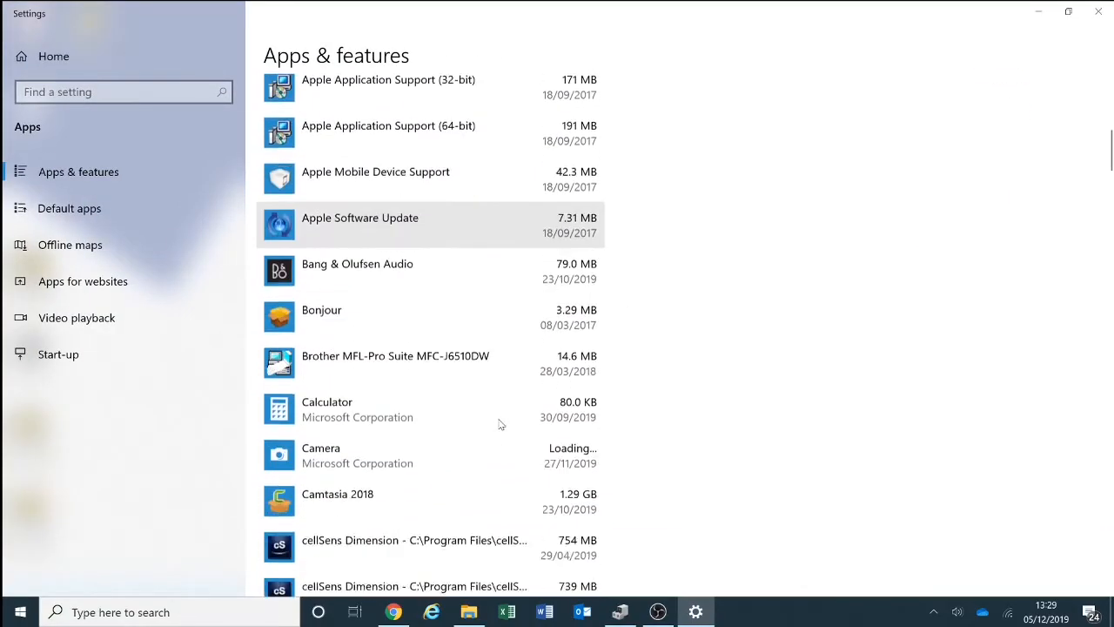
scroll(500, 424, "down", 15)
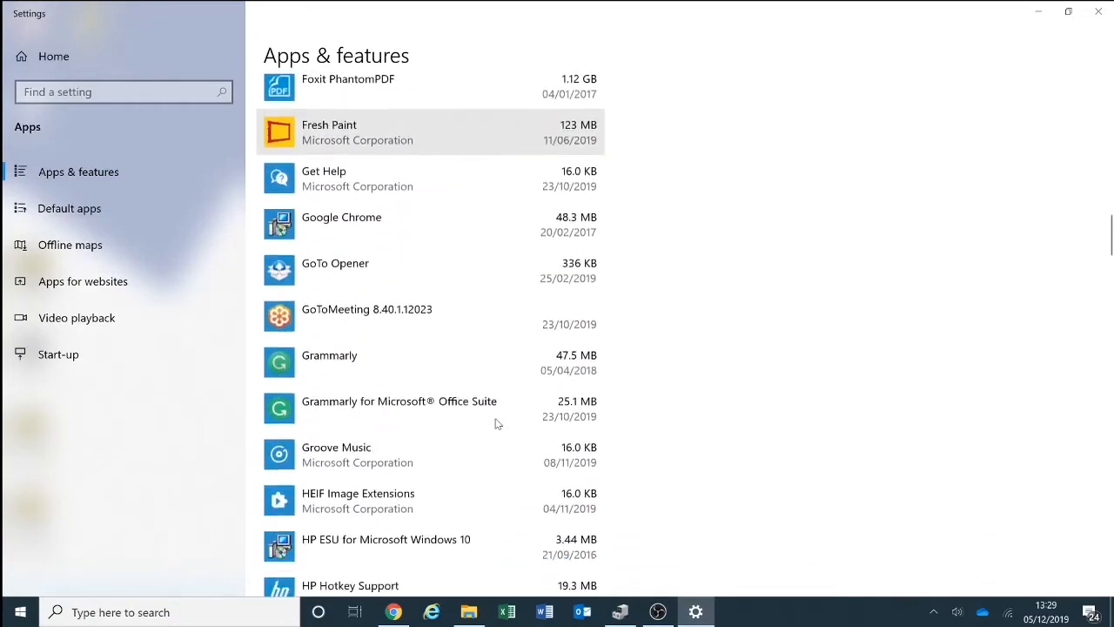
scroll(496, 424, "down", 15)
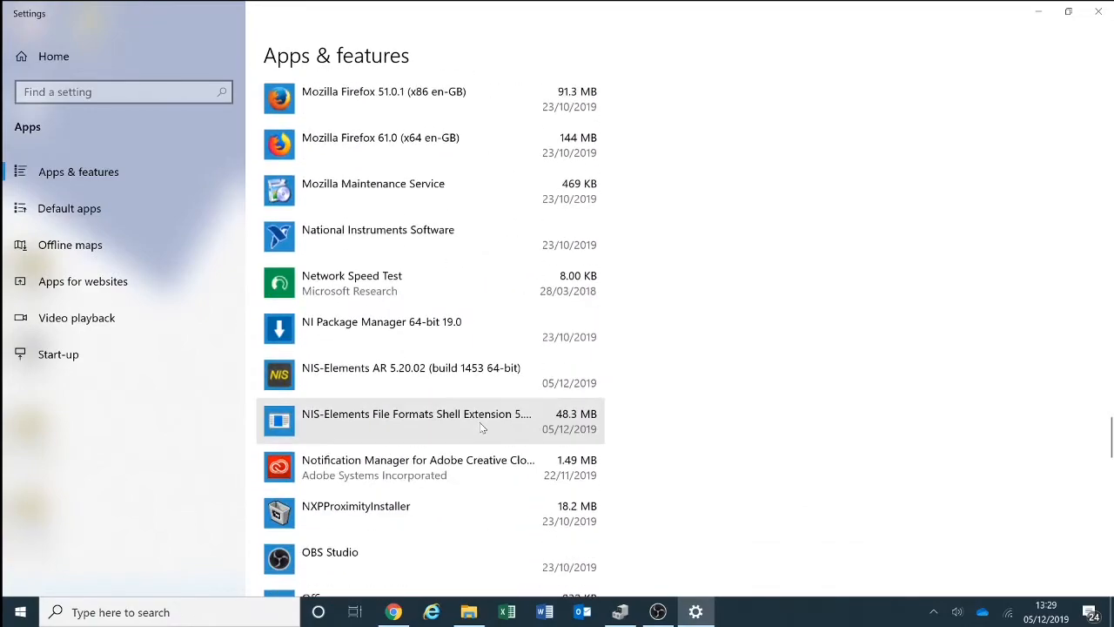
left_click(476, 376)
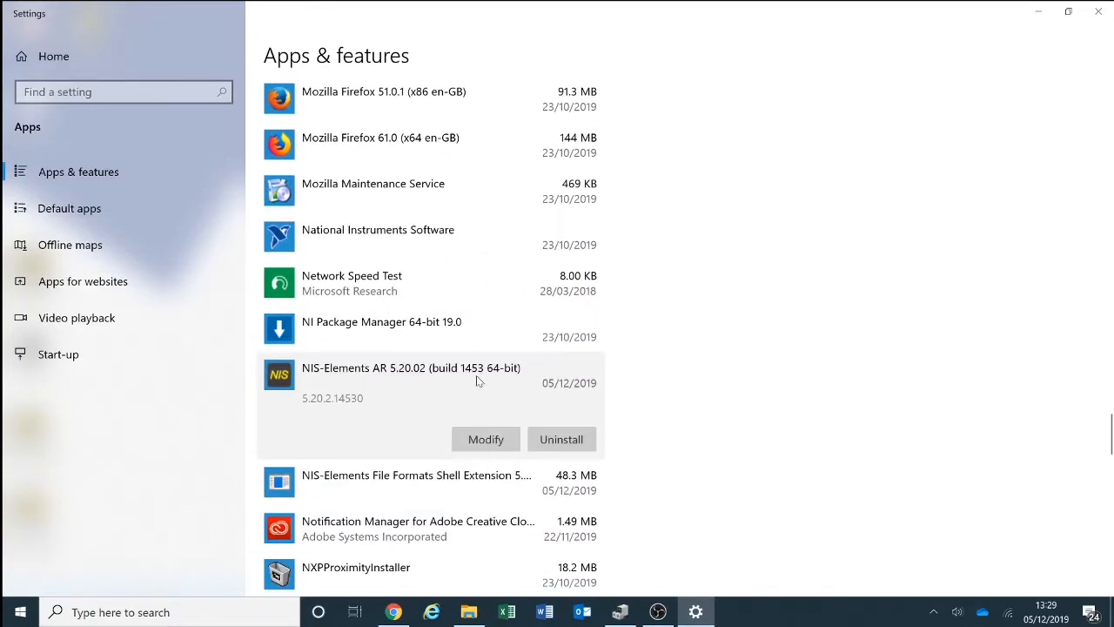
left_click(488, 444)
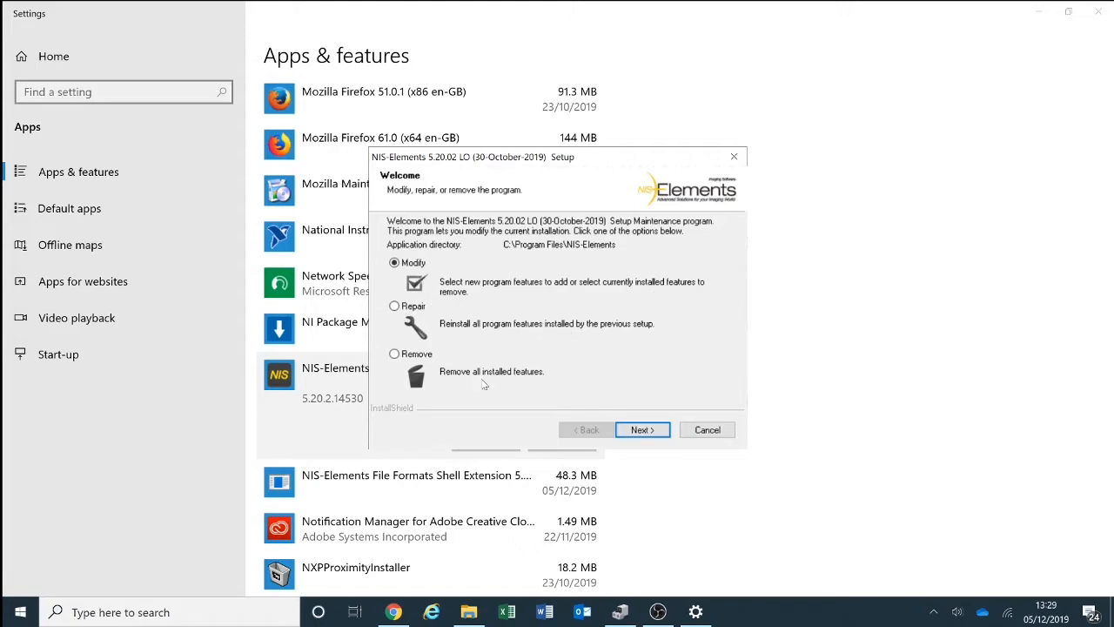
- Modify the installation to add the CoolLED pE-4000 device, keeping the preset packages, cameras and modules, and close the finished setup and Settings
left_click(639, 430)
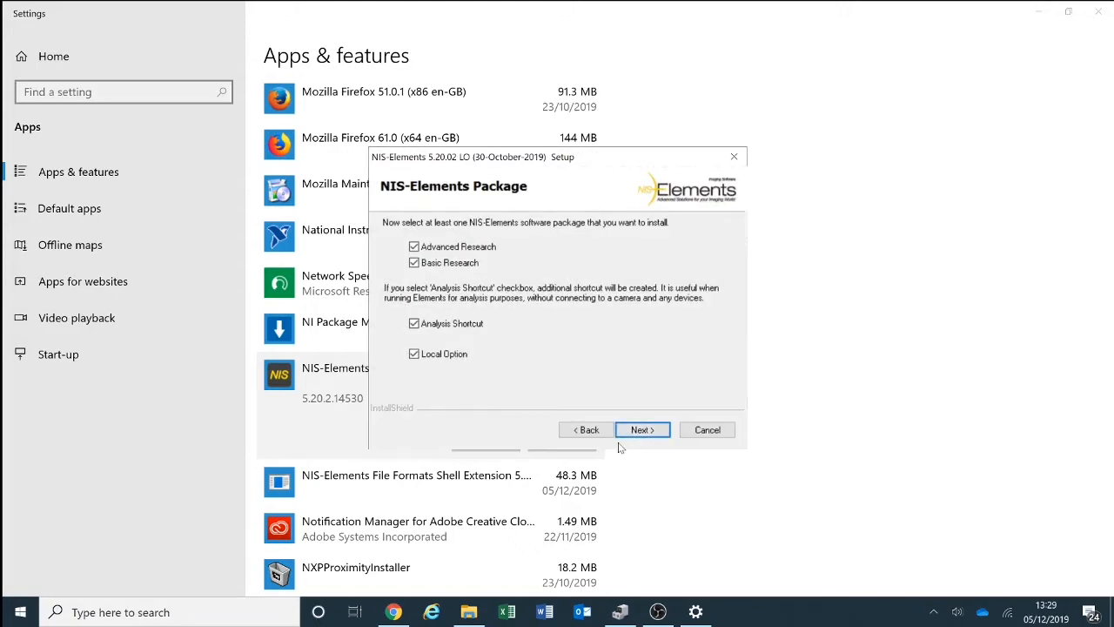
left_click(638, 430)
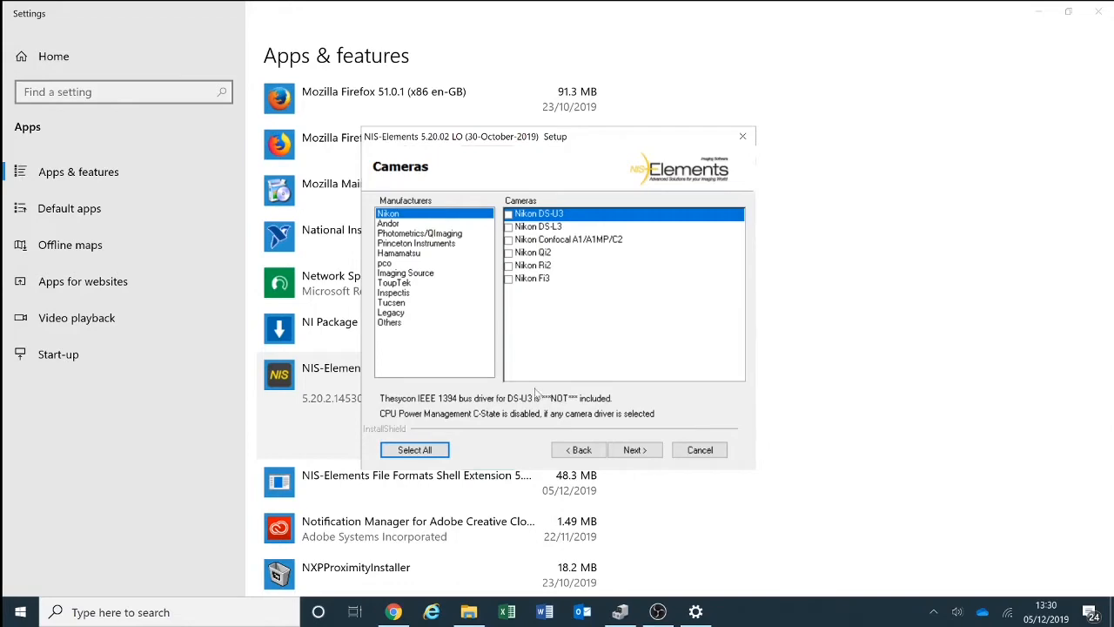
left_click(653, 453)
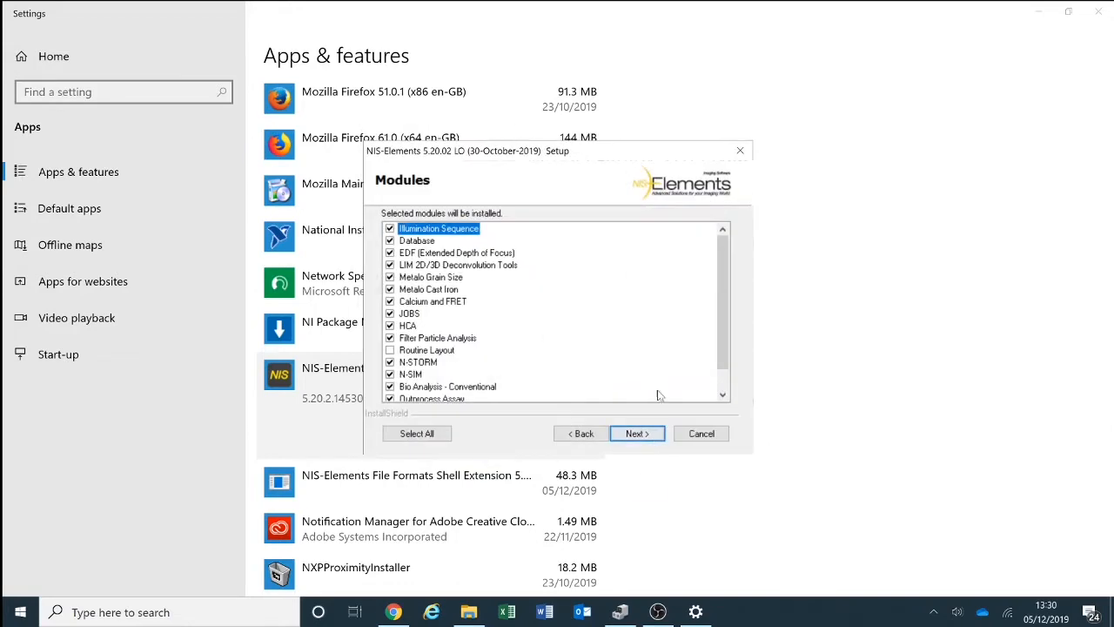
left_click(655, 435)
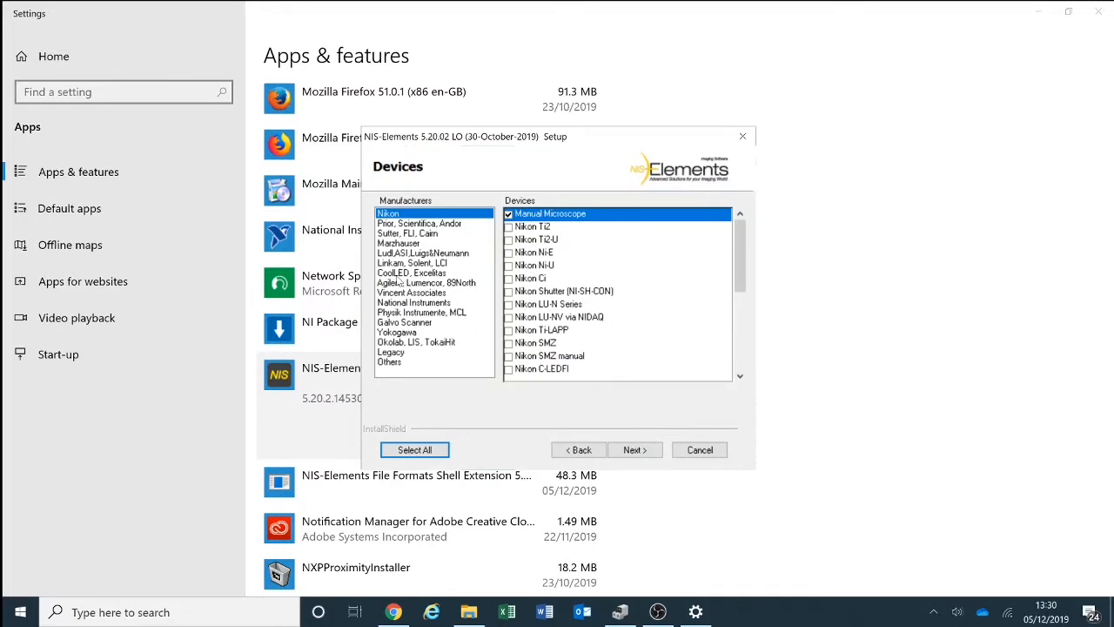
left_click(404, 275)
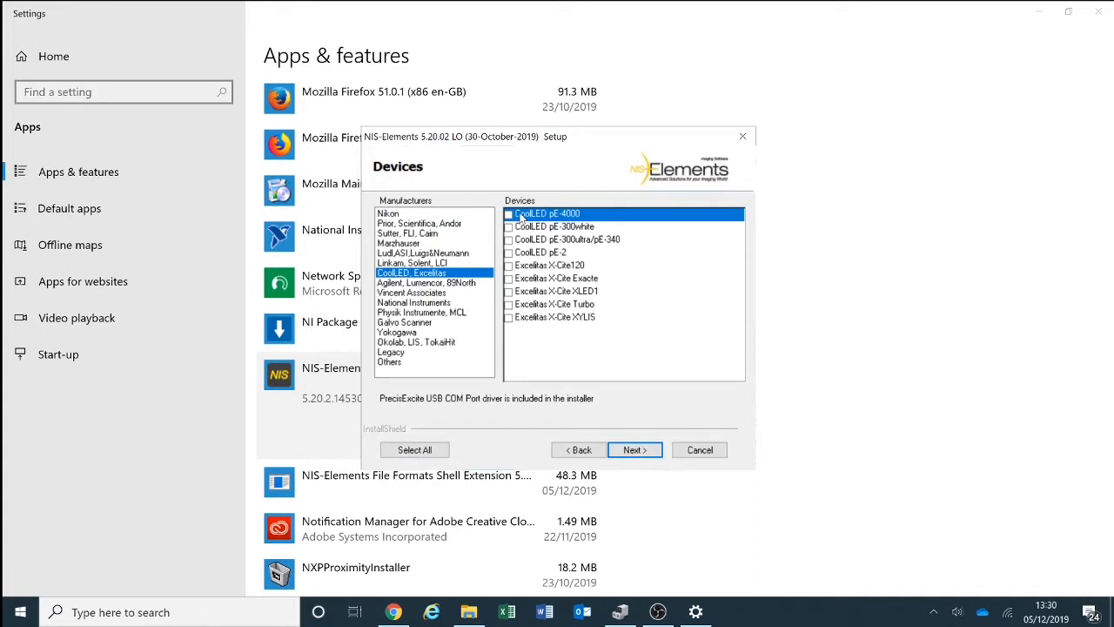
left_click(509, 215)
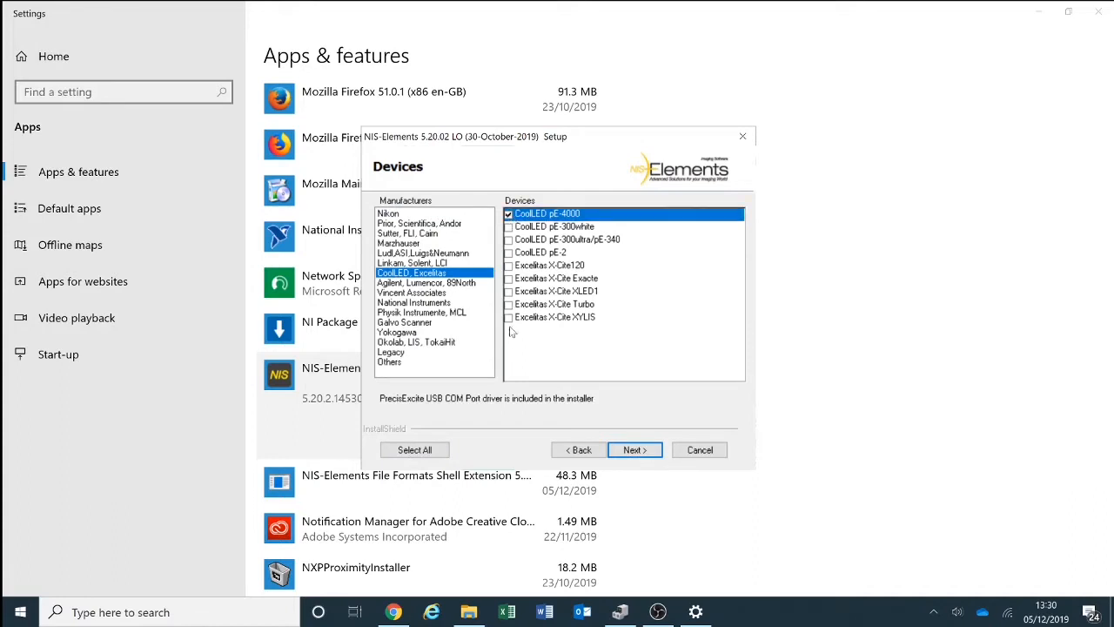
left_click(635, 451)
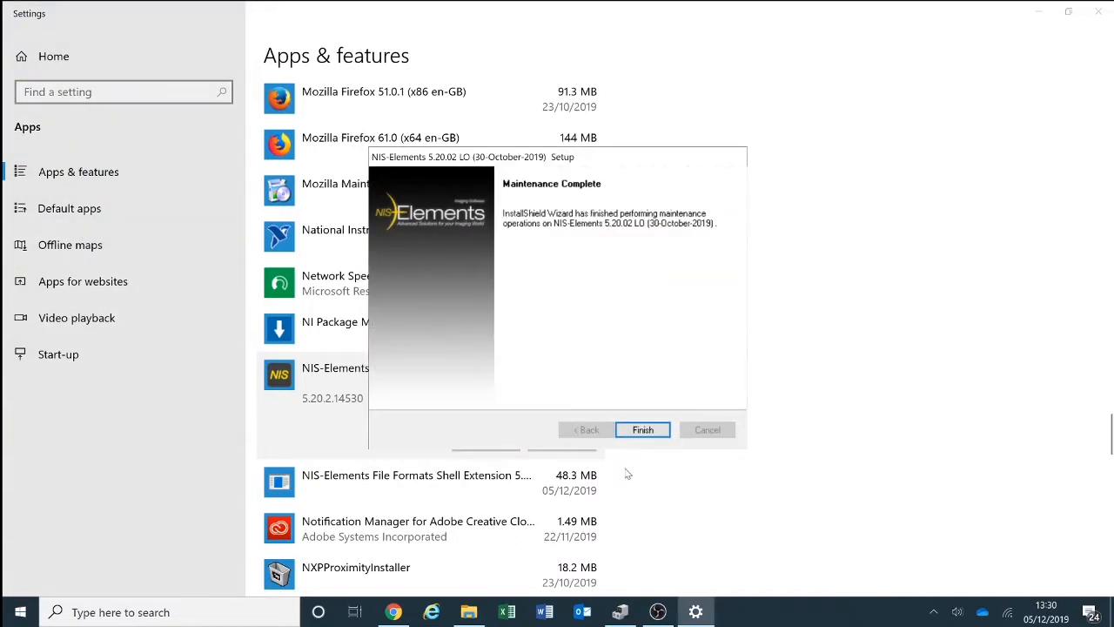
left_click(659, 433)
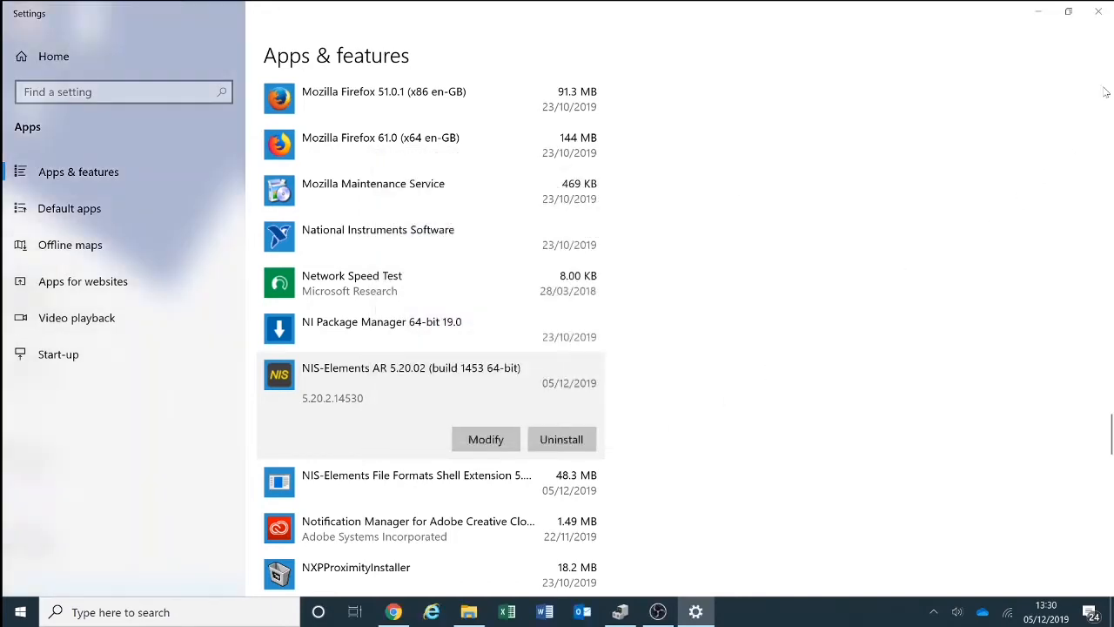
left_click(1097, 16)
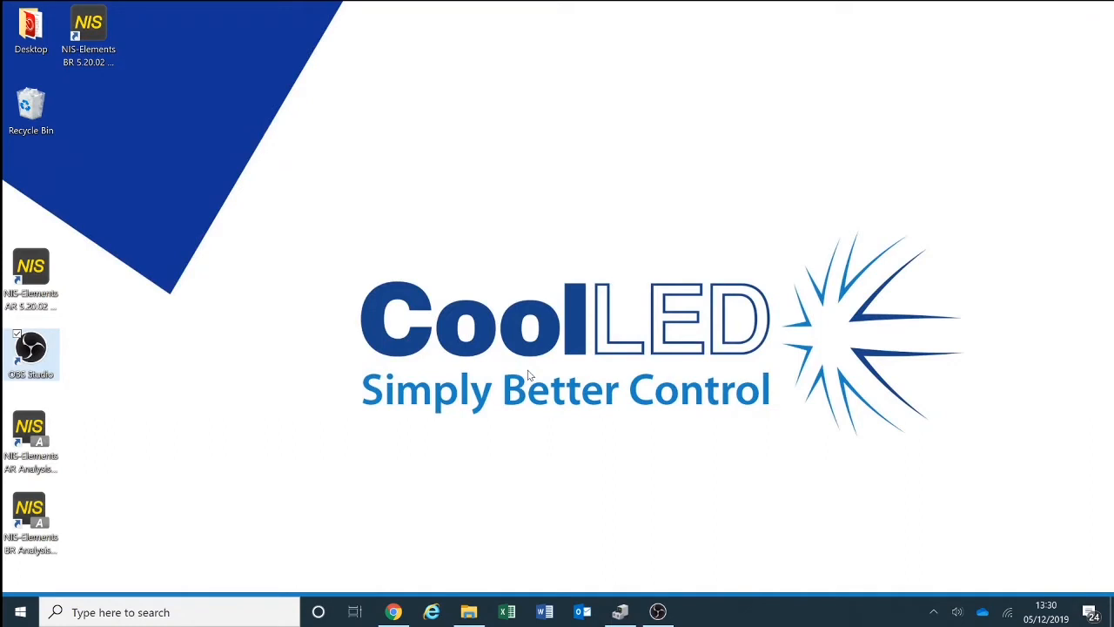
- Launch NIS-Elements AR 5.20.02 with the Hamamatsu Simulator camera driver and dismiss the N-STORM pixel correction notice
left_click(44, 280)
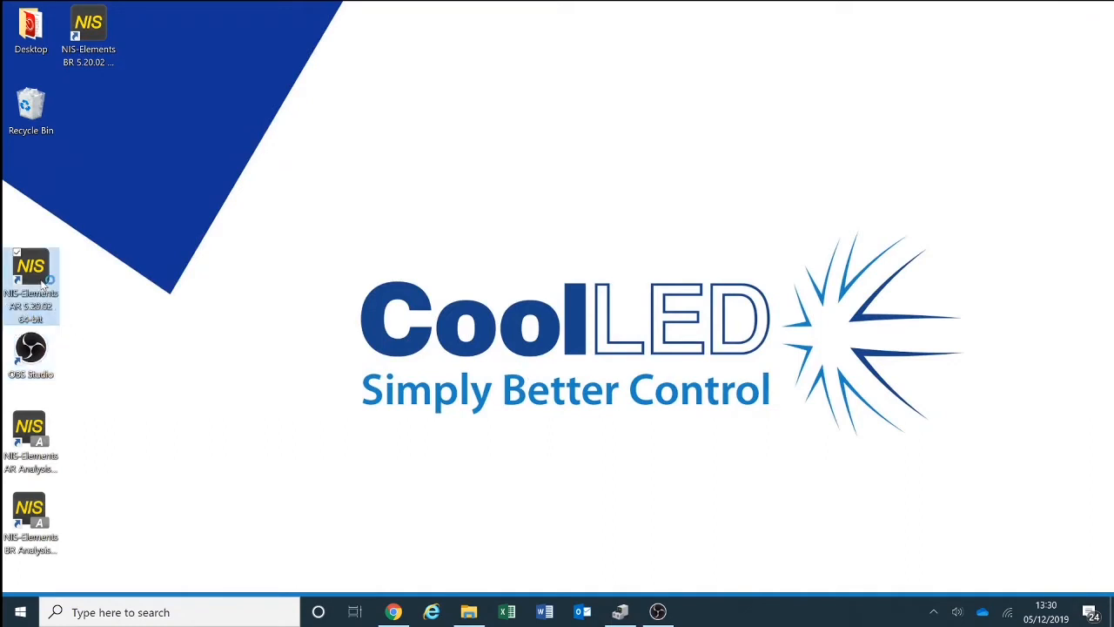
double_click(43, 280)
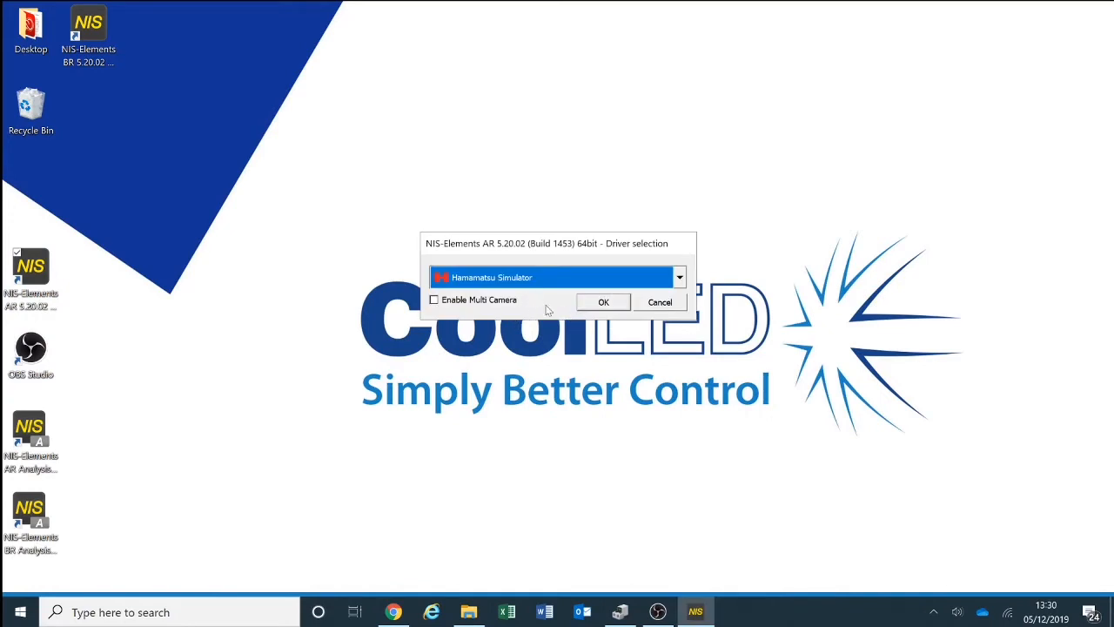
left_click(604, 302)
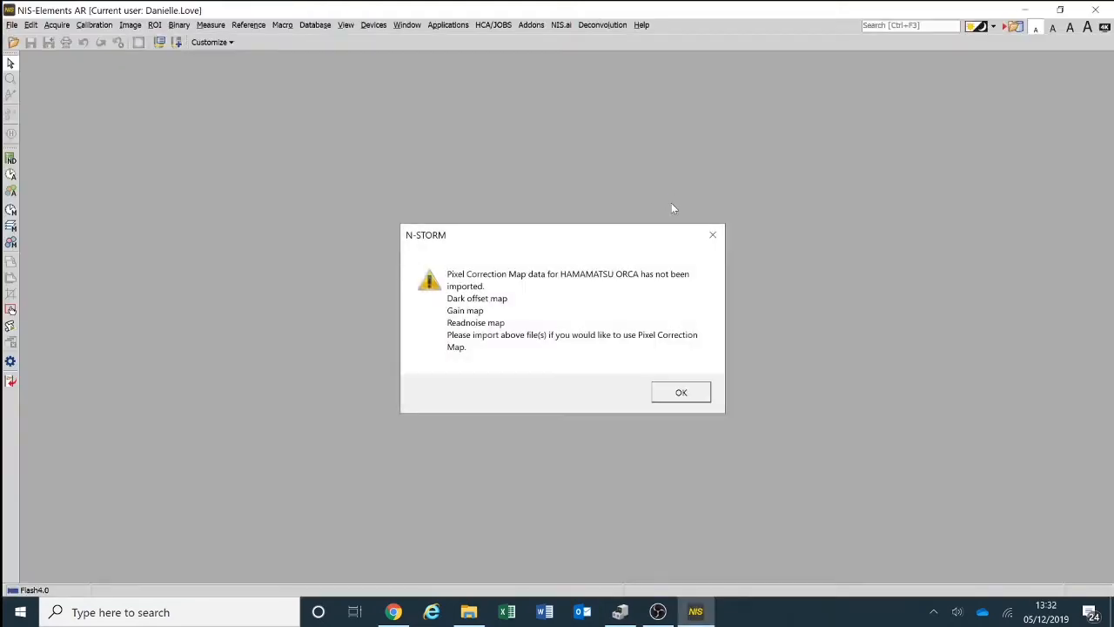
left_click(705, 391)
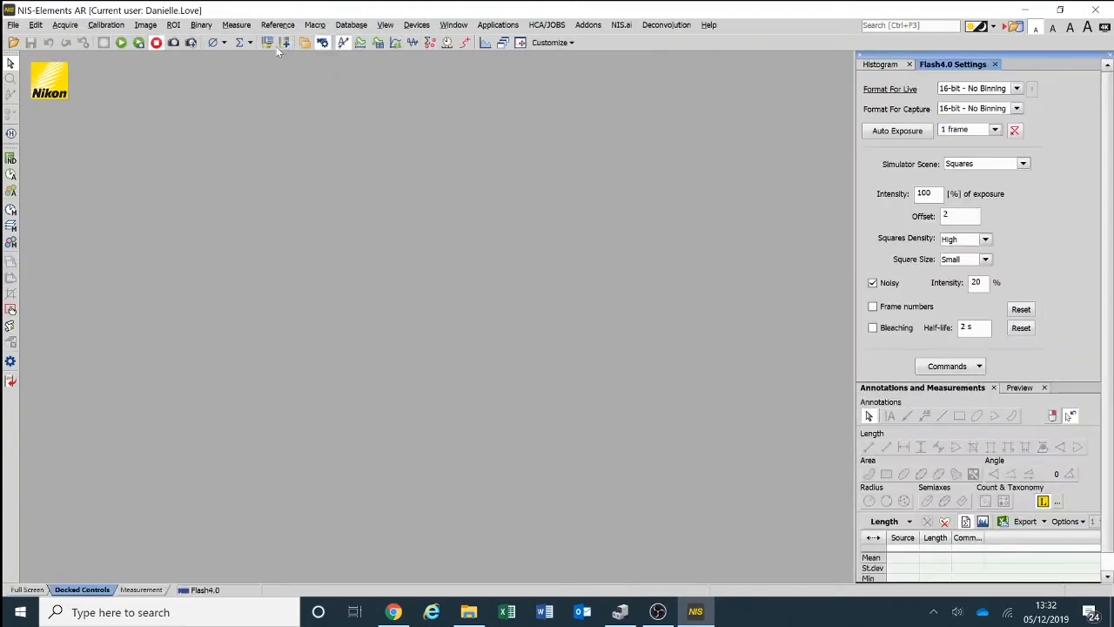
- Add the CoolLED pE-4000 in the Device Manager, connect it through port COM5 and close the manager
left_click(416, 24)
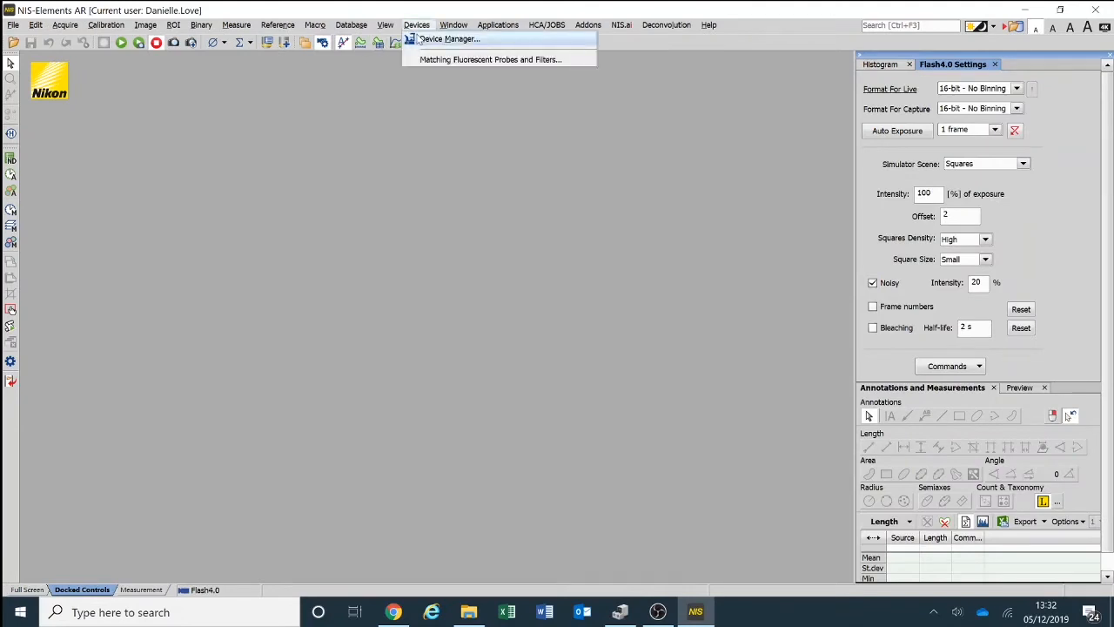
left_click(416, 37)
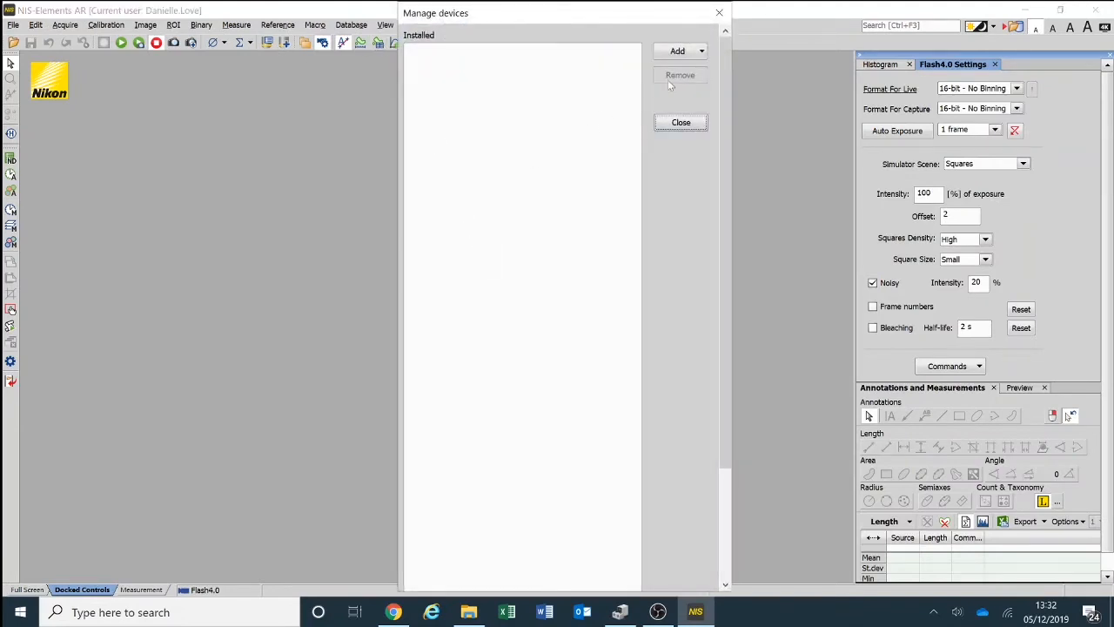
left_click(702, 51)
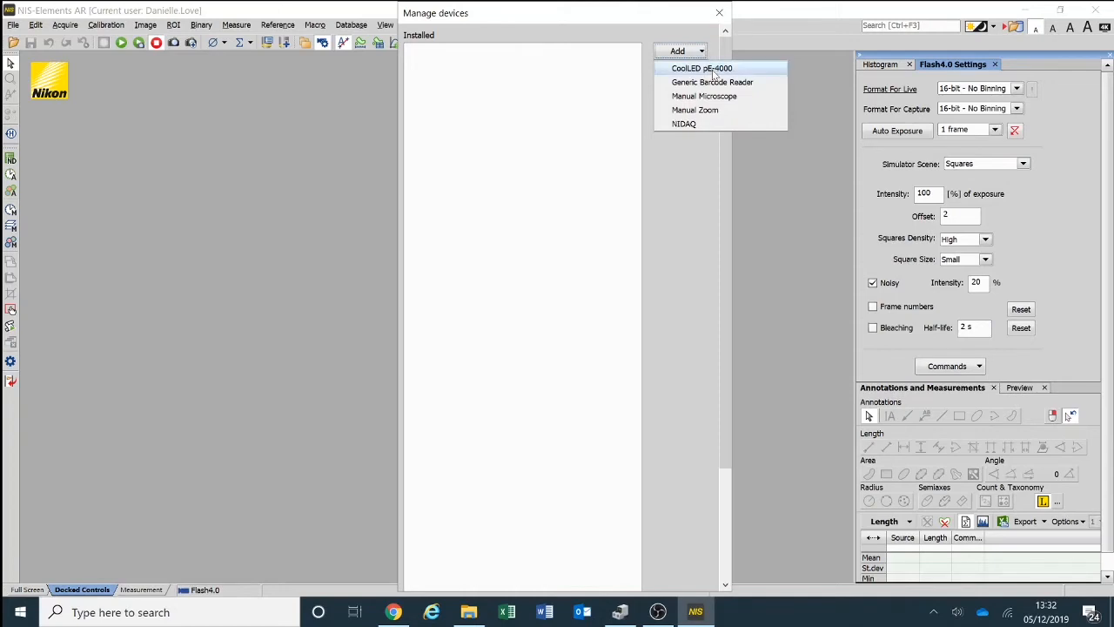
left_click(721, 69)
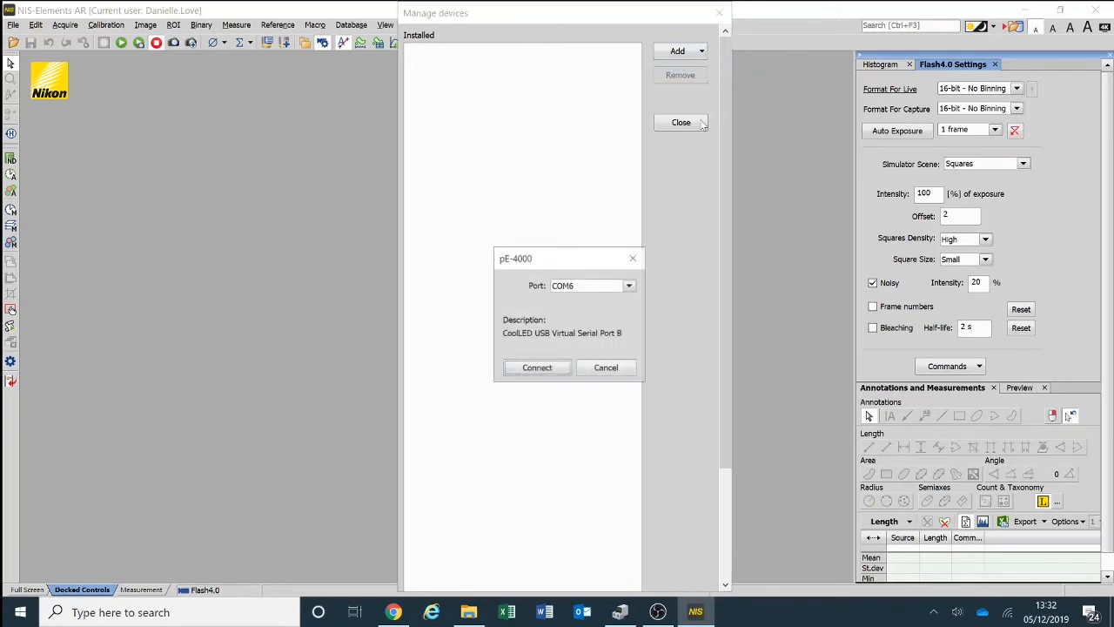
left_click(619, 287)
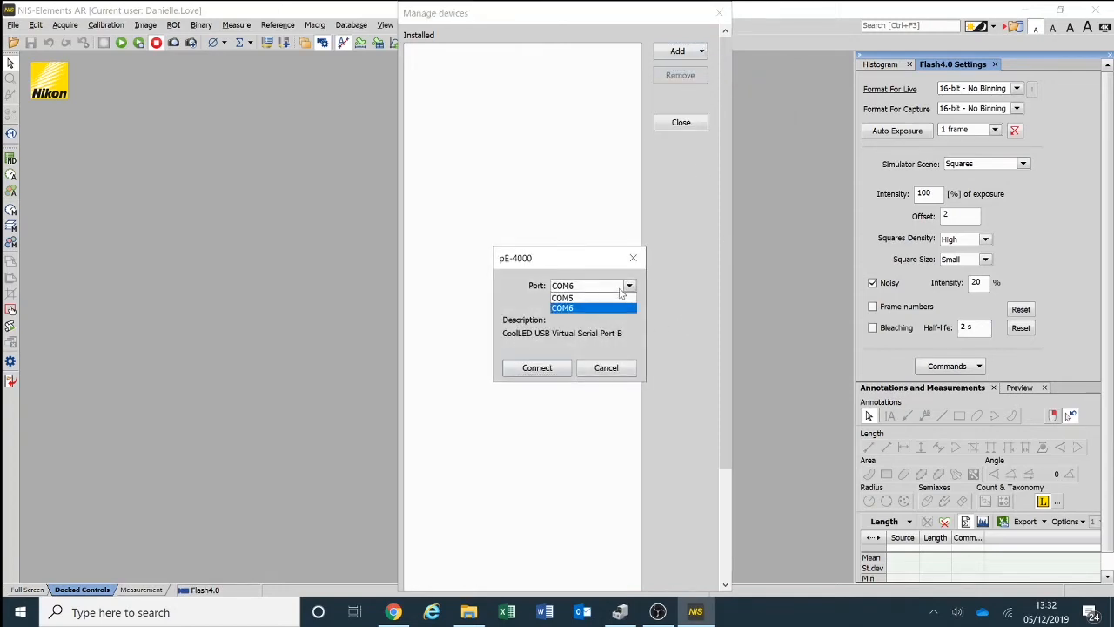
left_click(621, 297)
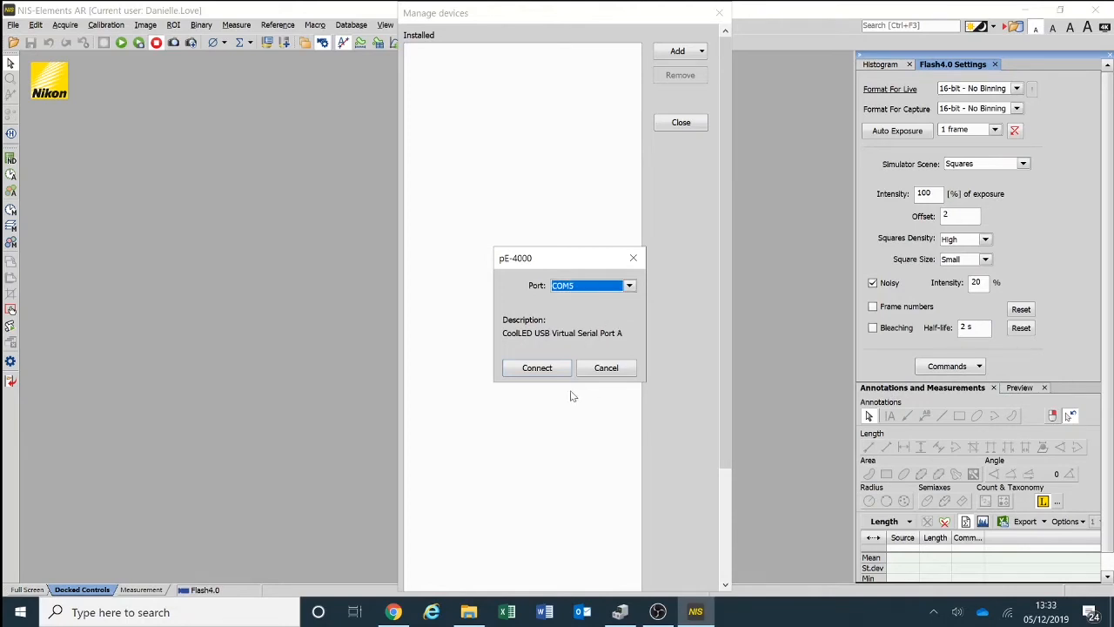
left_click(531, 370)
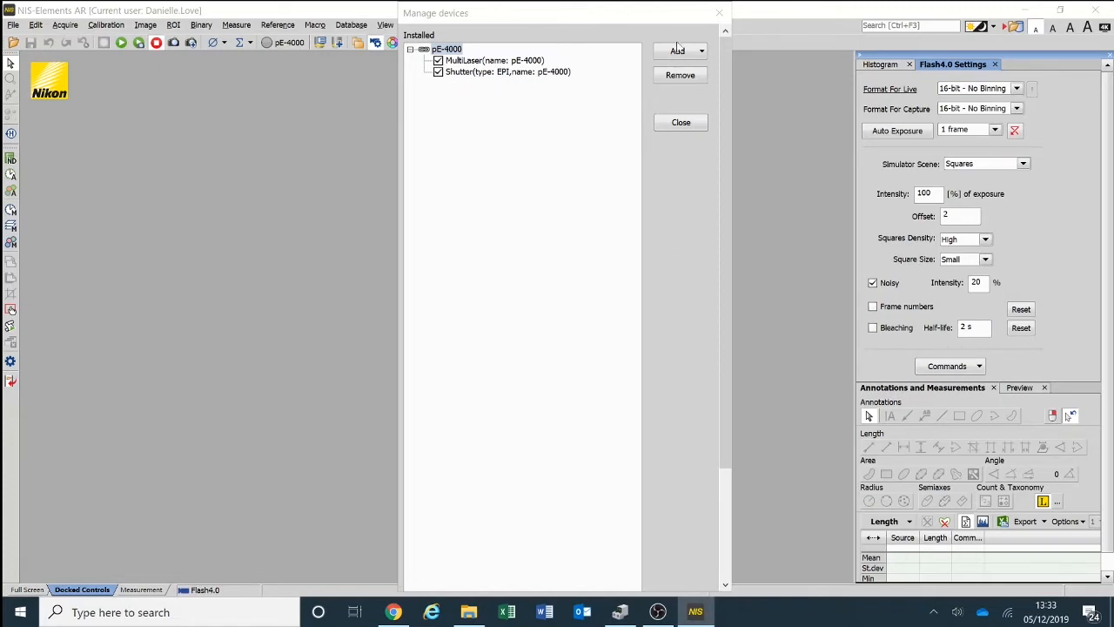
left_click(681, 125)
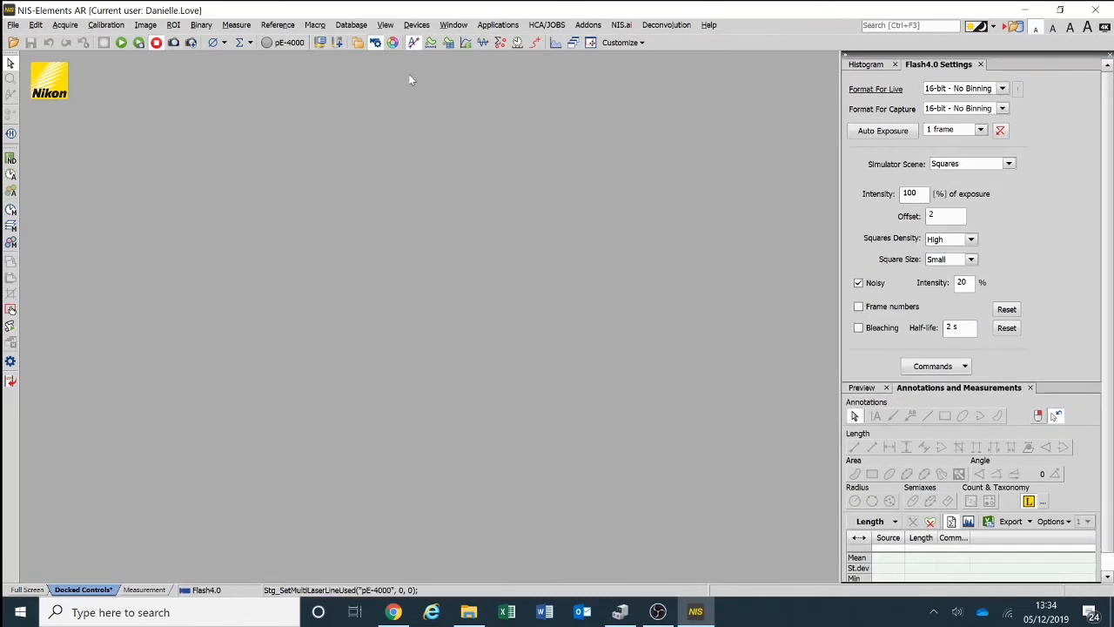
- Show the pE-4000 Pad, enable 385 nm at 56% and 550 nm at 43%, and move the pad into the middle of the workspace
left_click(289, 45)
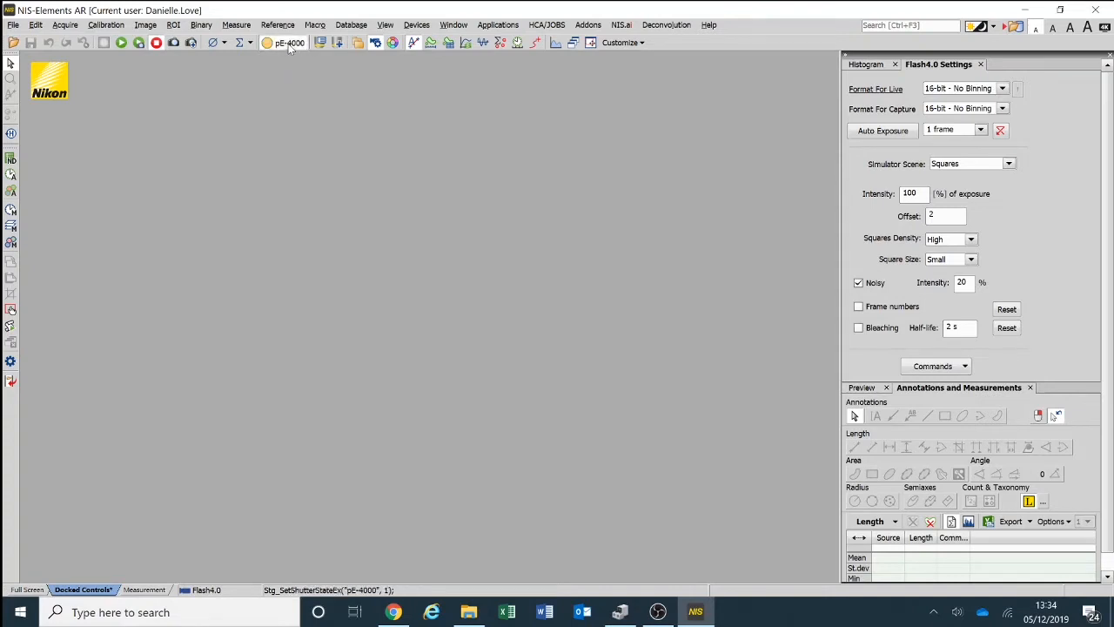
left_click(393, 44)
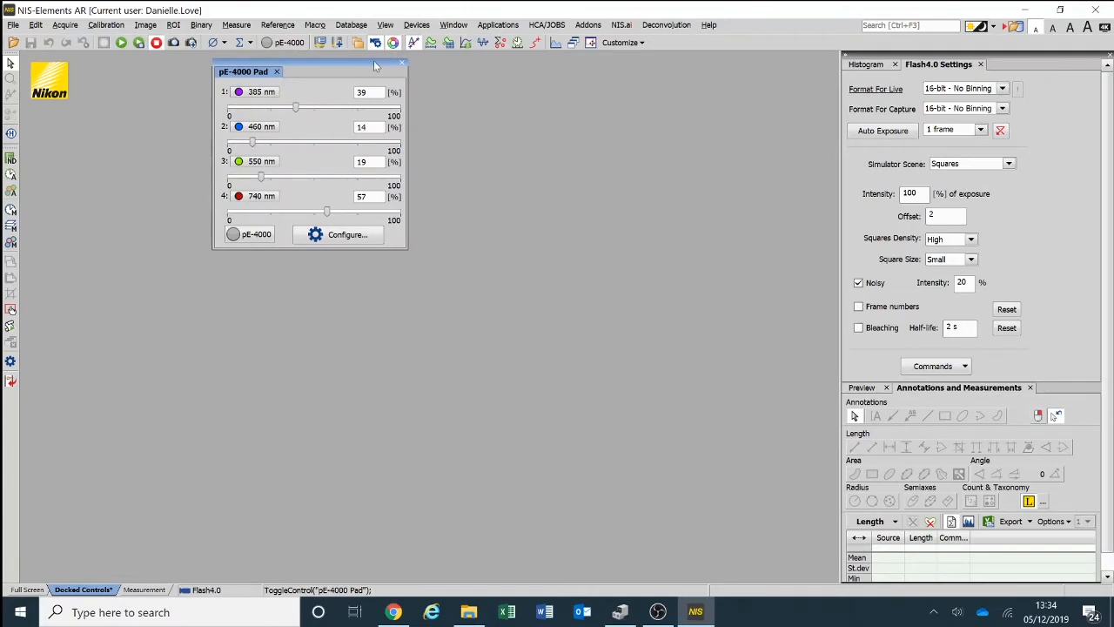
left_click(259, 94)
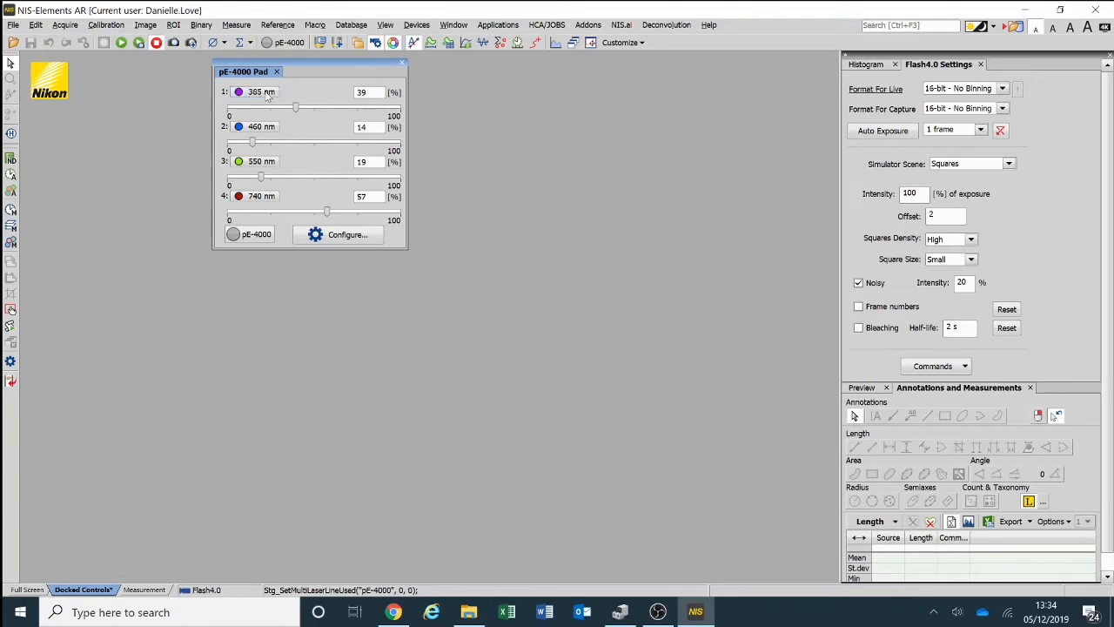
left_click_drag(296, 107, 325, 107)
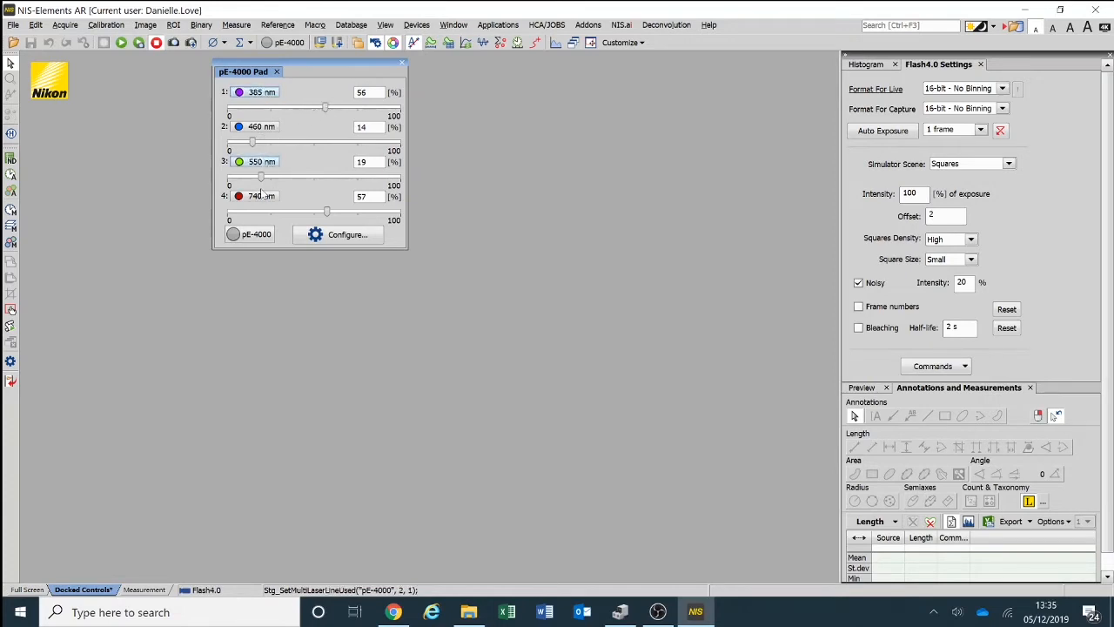
left_click_drag(261, 178, 304, 178)
left_click_drag(307, 68, 620, 109)
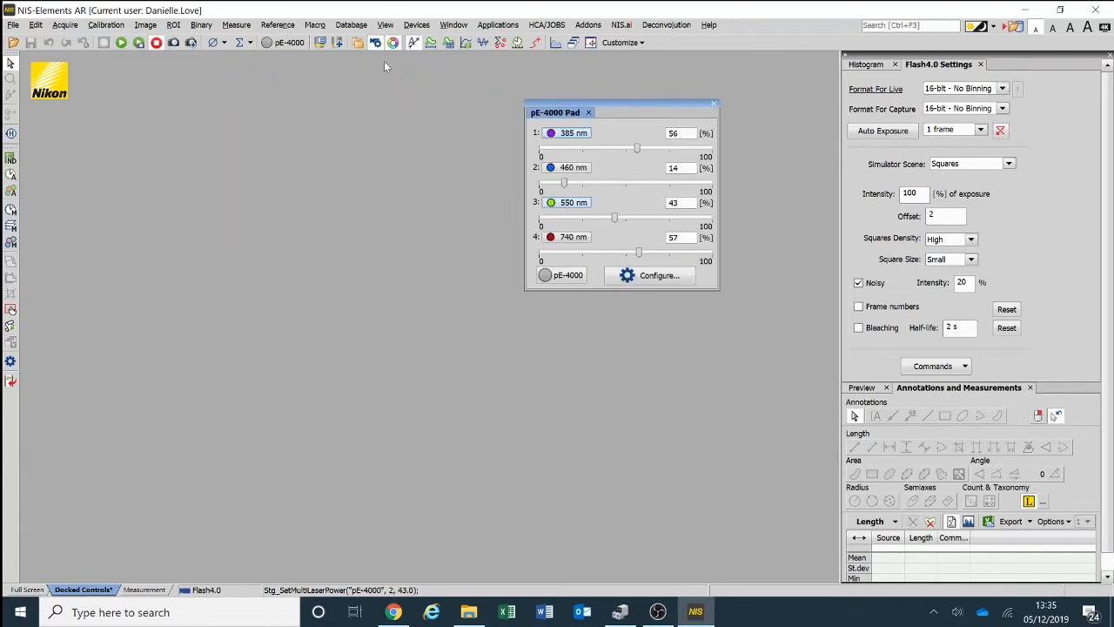
- Switch the pE-4000 illumination on with the 385 nm and 550 nm channels selected, and switch it off again
left_click(294, 47)
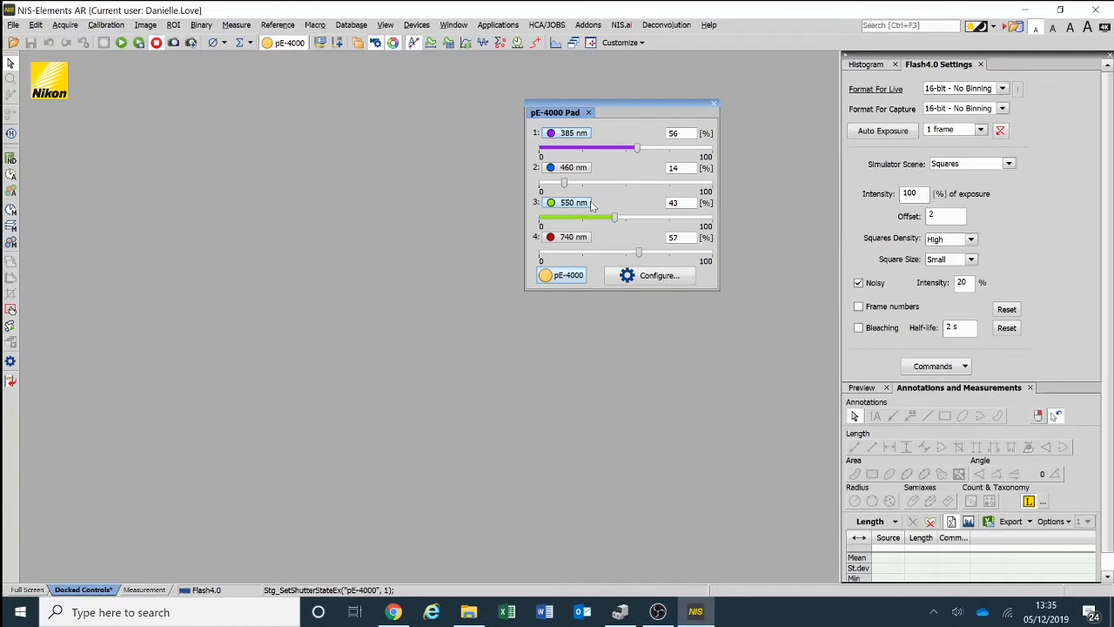
left_click(286, 43)
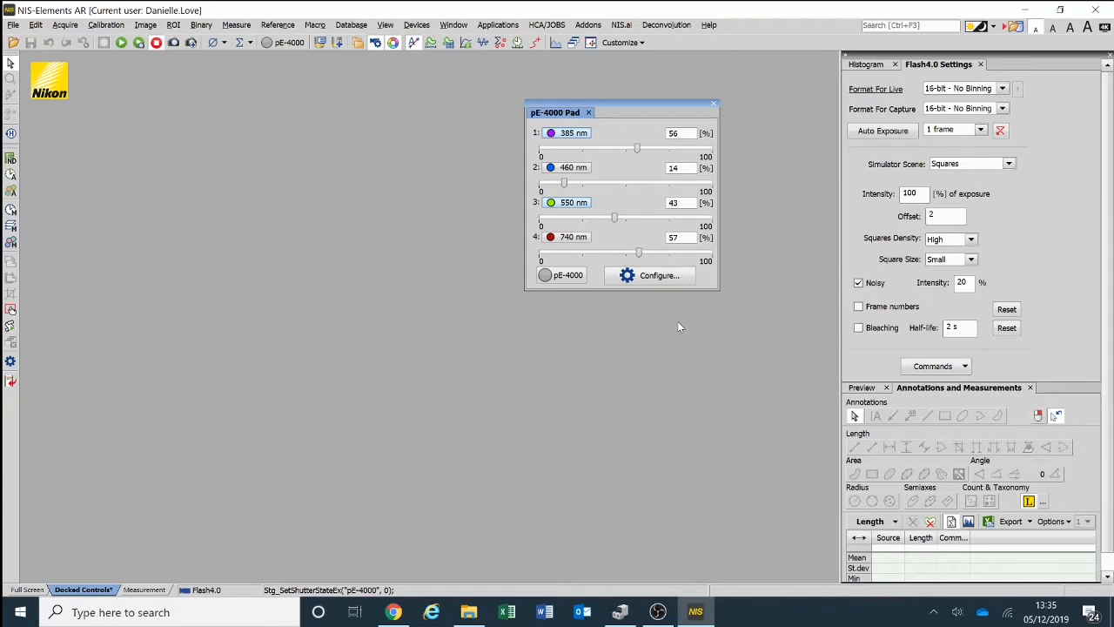
- Configure the pE-4000 wavelengths as 405, 490, 580 and 770 nm for channels 1 to 4, and switch the illumination on and off
left_click(666, 279)
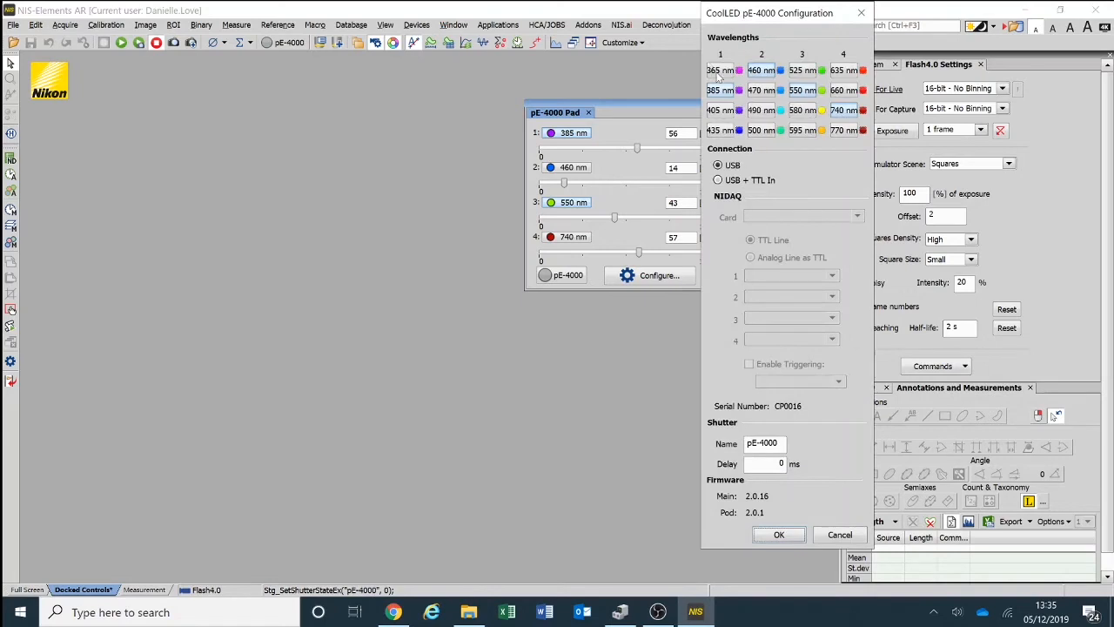
left_click(726, 112)
left_click(766, 111)
left_click(811, 110)
left_click(844, 132)
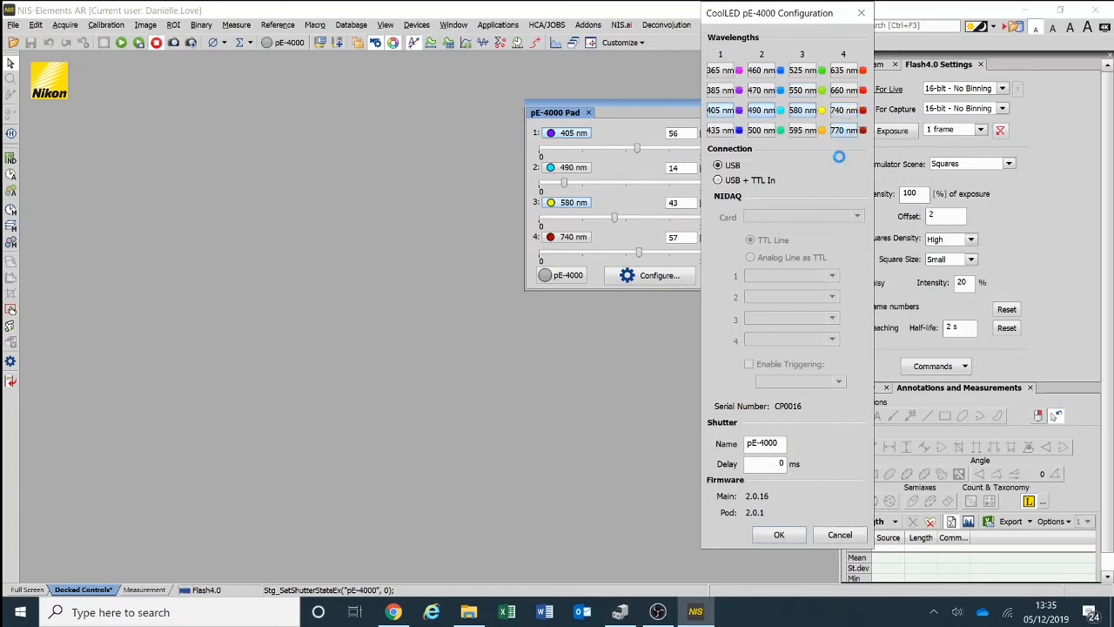
left_click(780, 535)
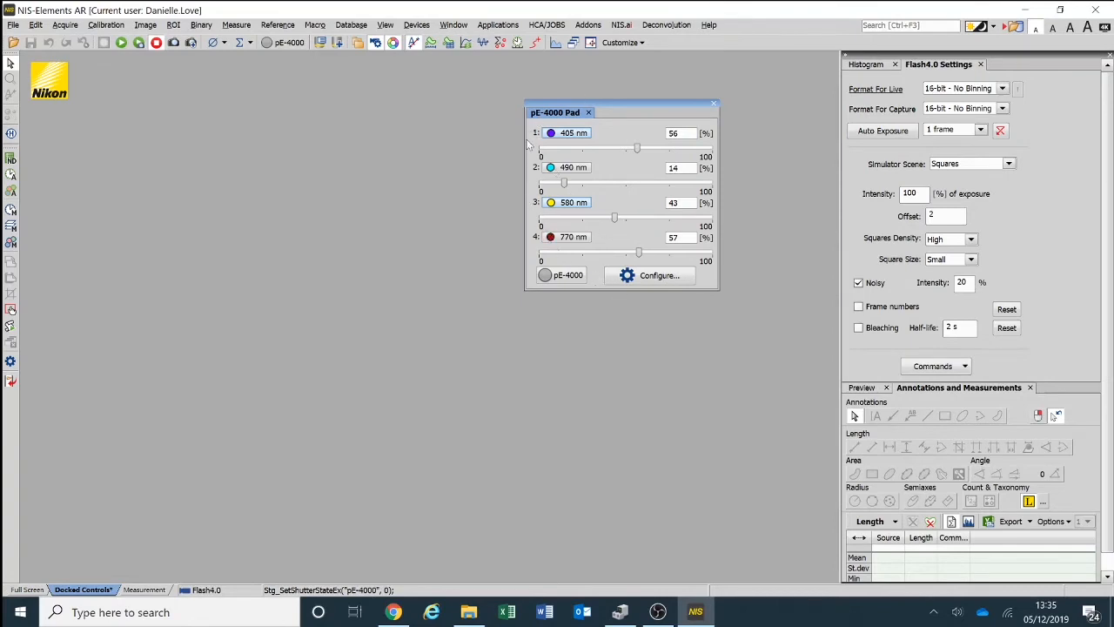
left_click(290, 44)
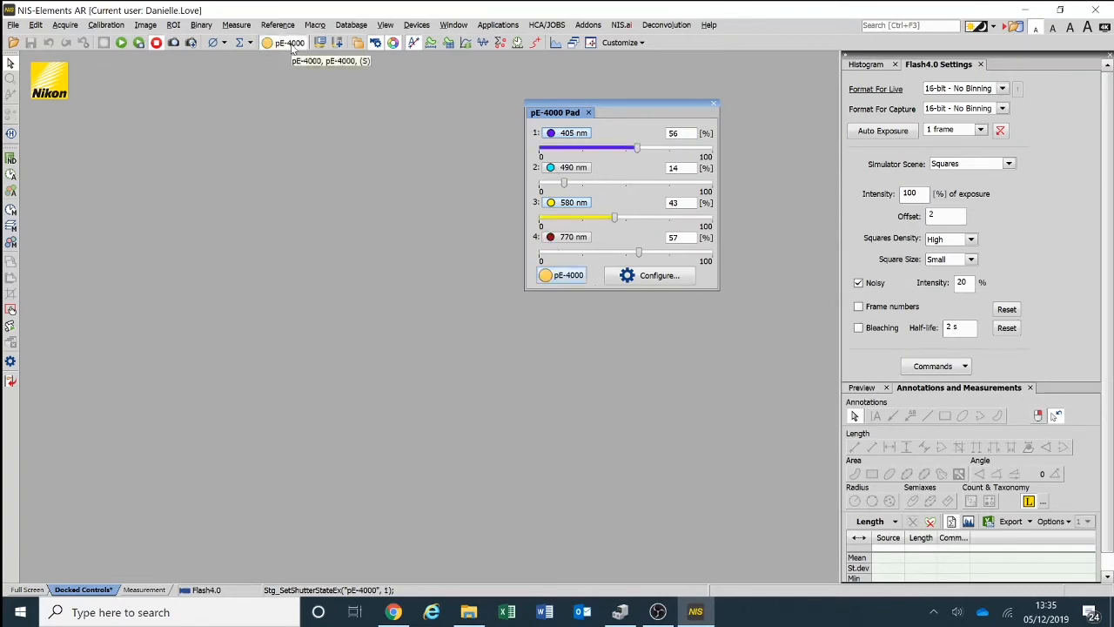
left_click(291, 45)
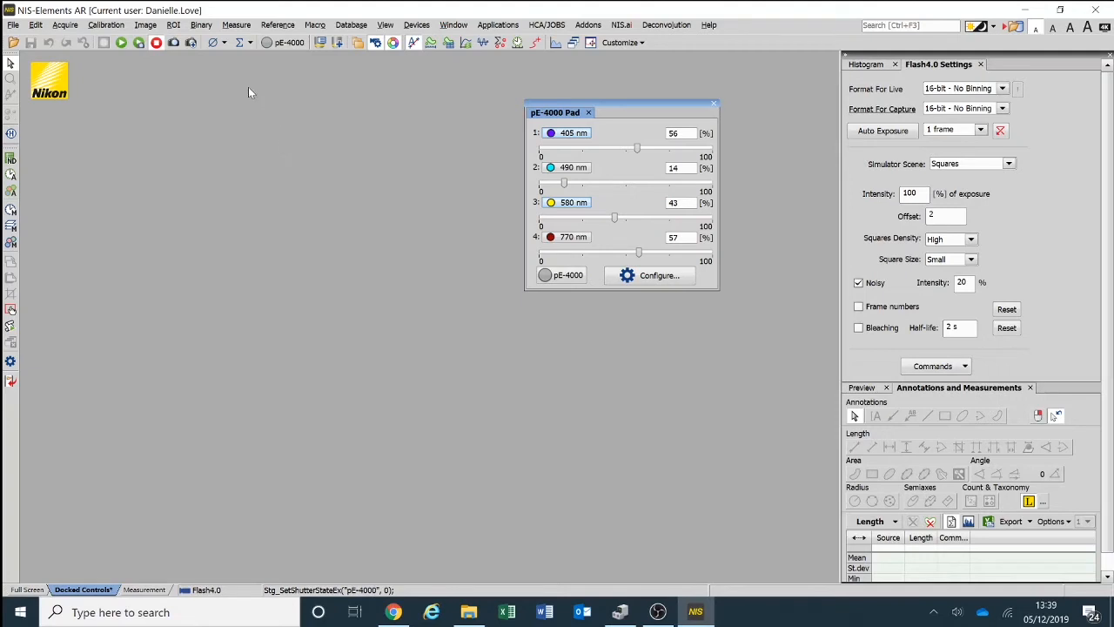
- Create an optical configuration named DAPI with only 385 nm on at 49% and the pE-4000 shutter as active shutter
left_click(122, 26)
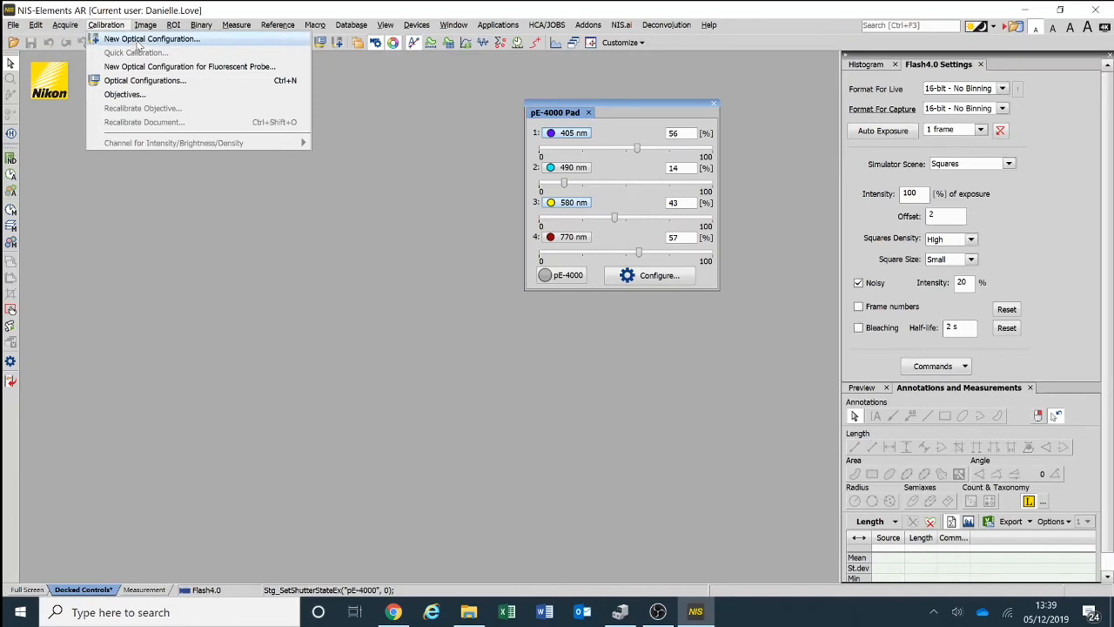
left_click(141, 40)
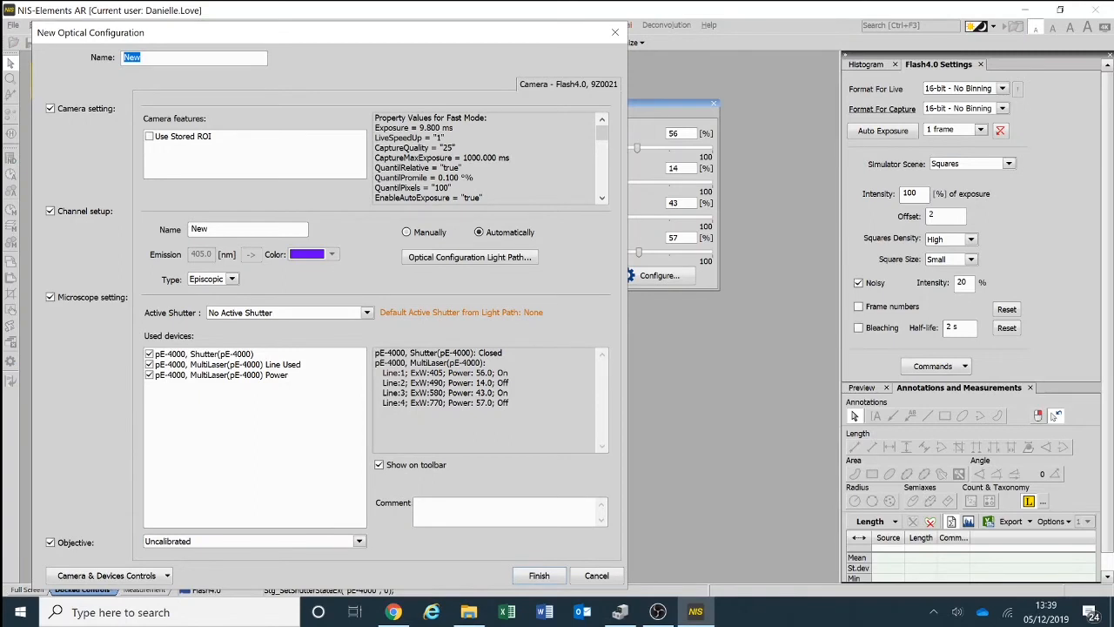
type("DAPI")
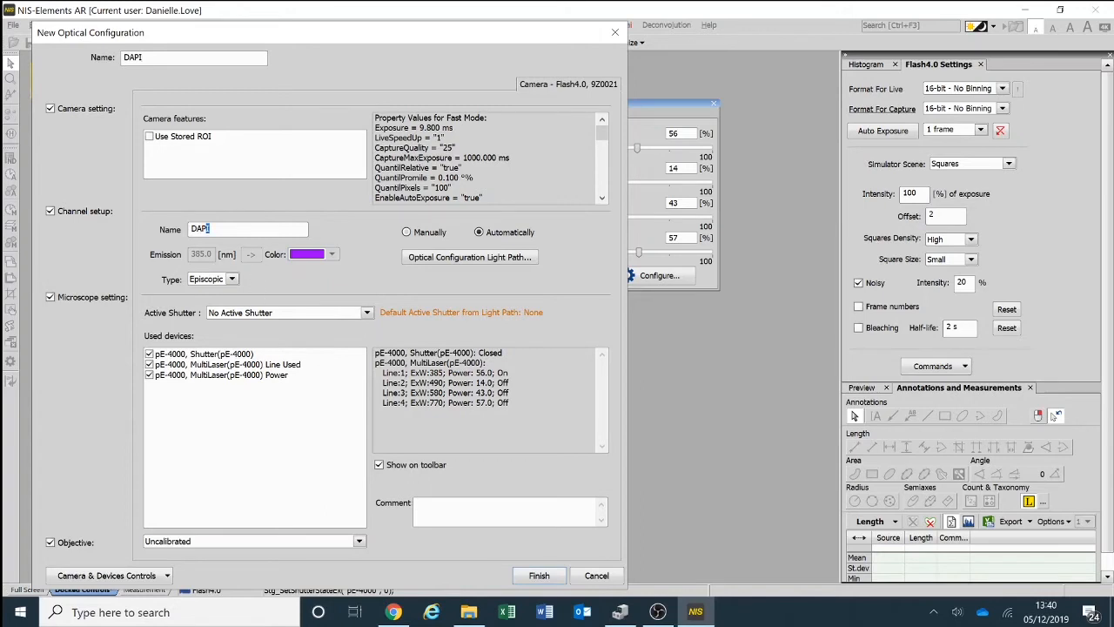
left_click(302, 313)
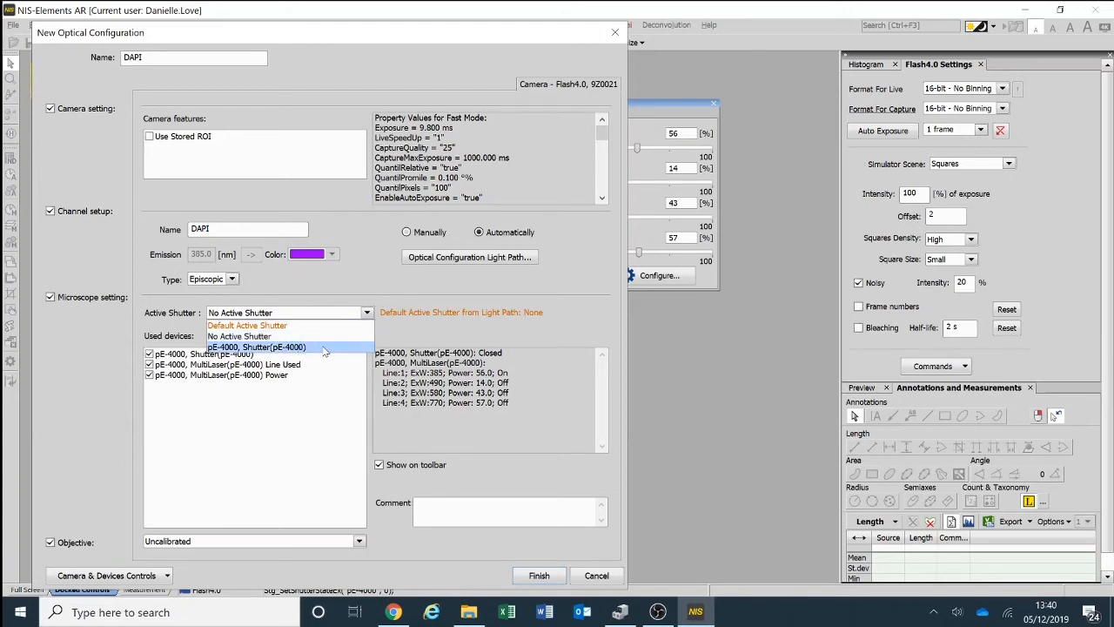
left_click(324, 348)
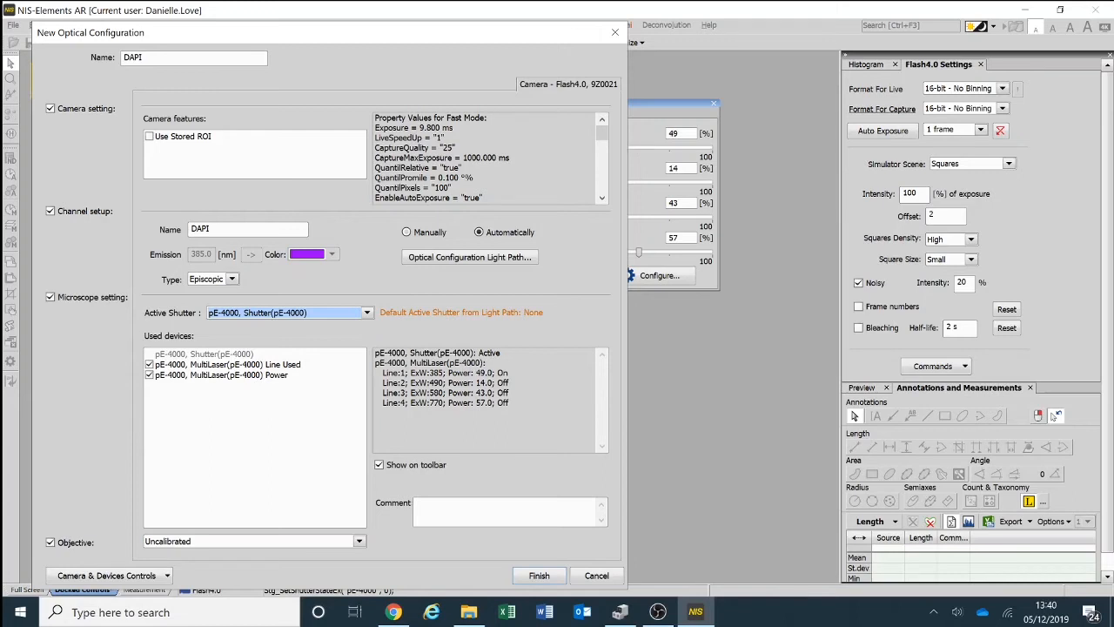
left_click(538, 576)
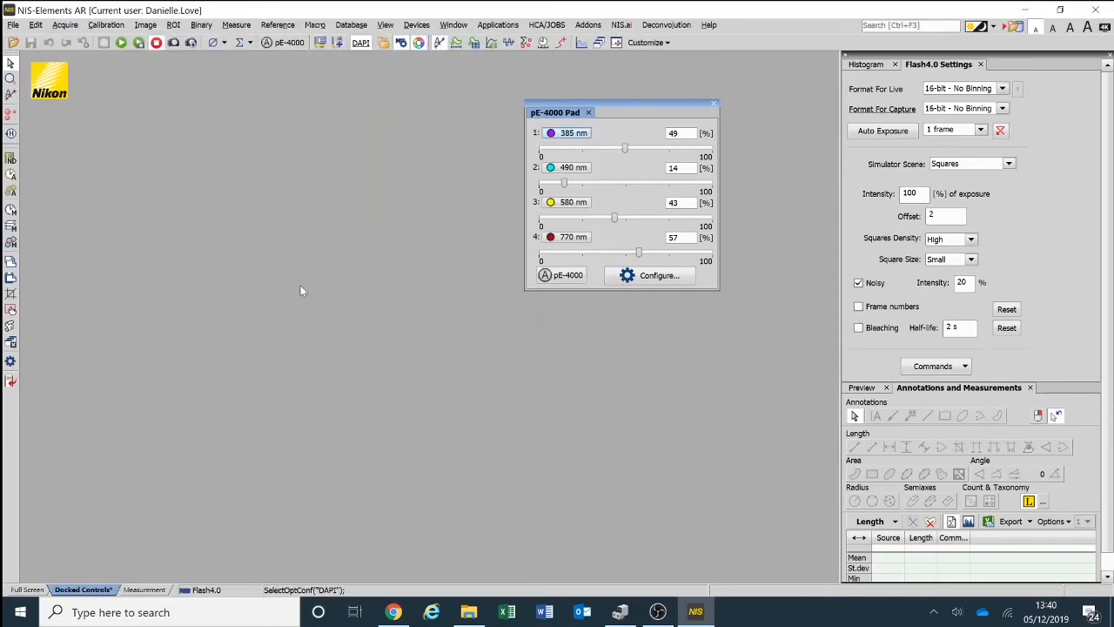
- Select the DAPI optical configuration and switch its pE-4000 illumination on and off
left_click(362, 45)
left_click(295, 44)
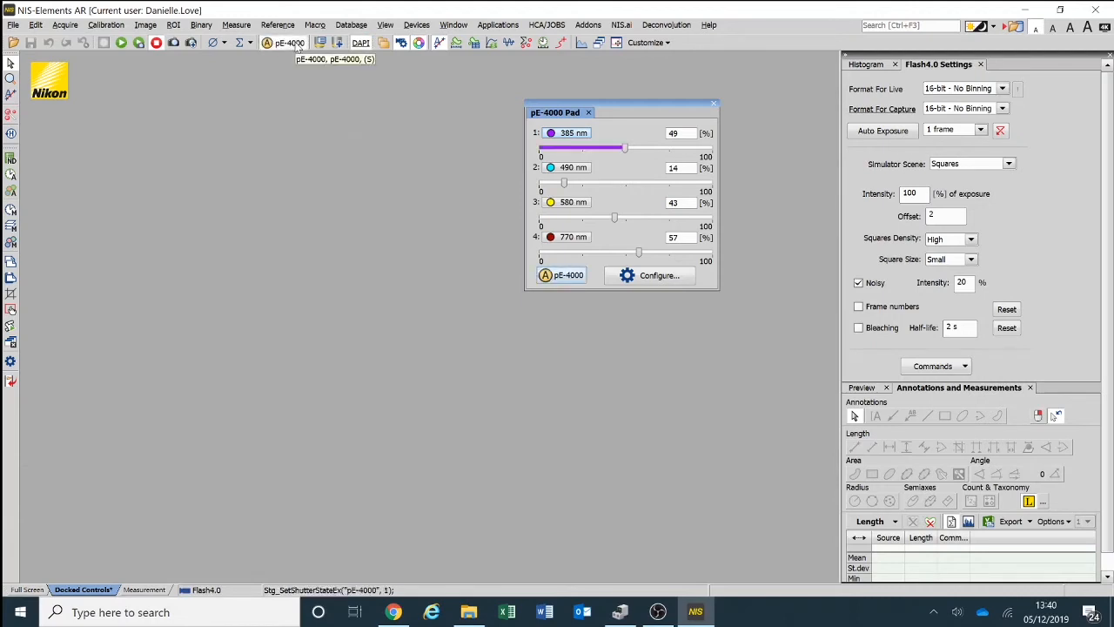
left_click(295, 44)
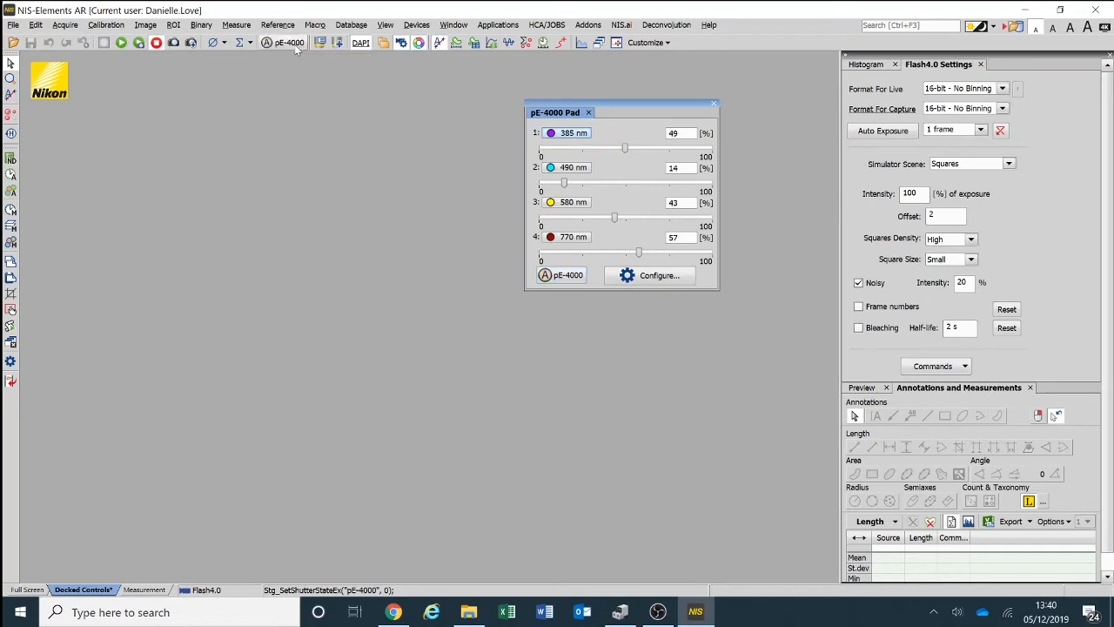
- Create an optical configuration named GFP with only 470 nm on at 41%, and switch its pE-4000 illumination on and off
left_click(108, 28)
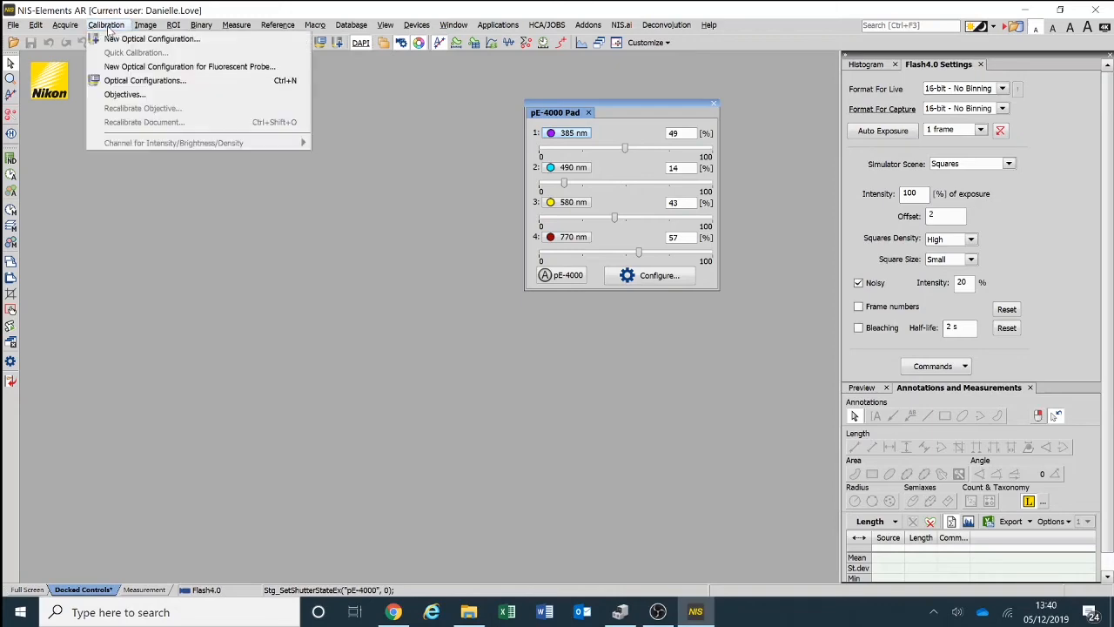
left_click(126, 39)
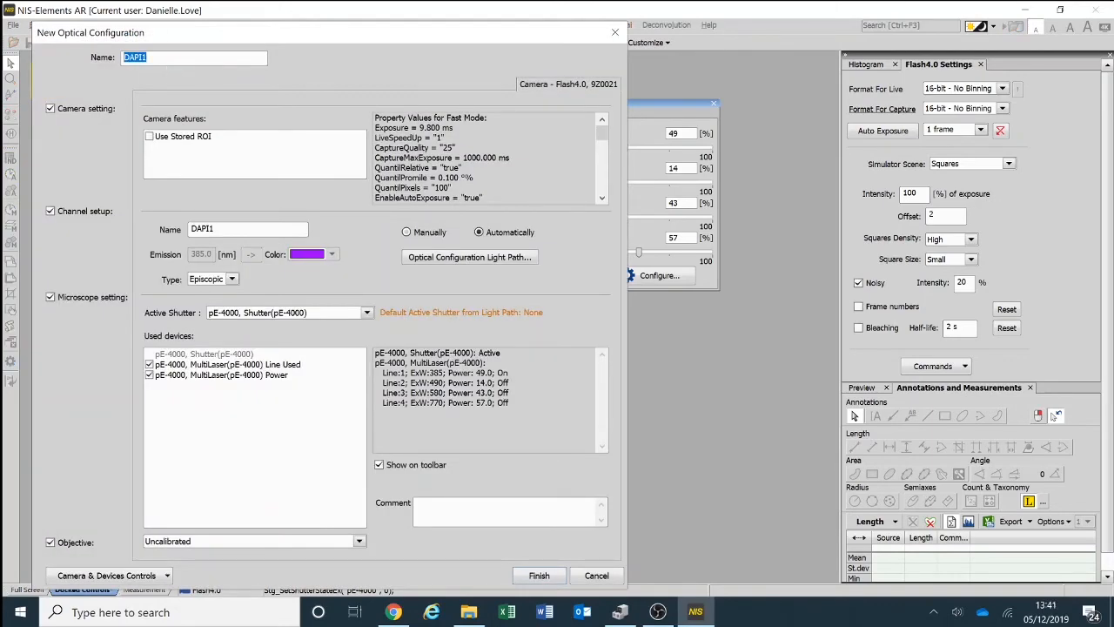
type("GFPGFP")
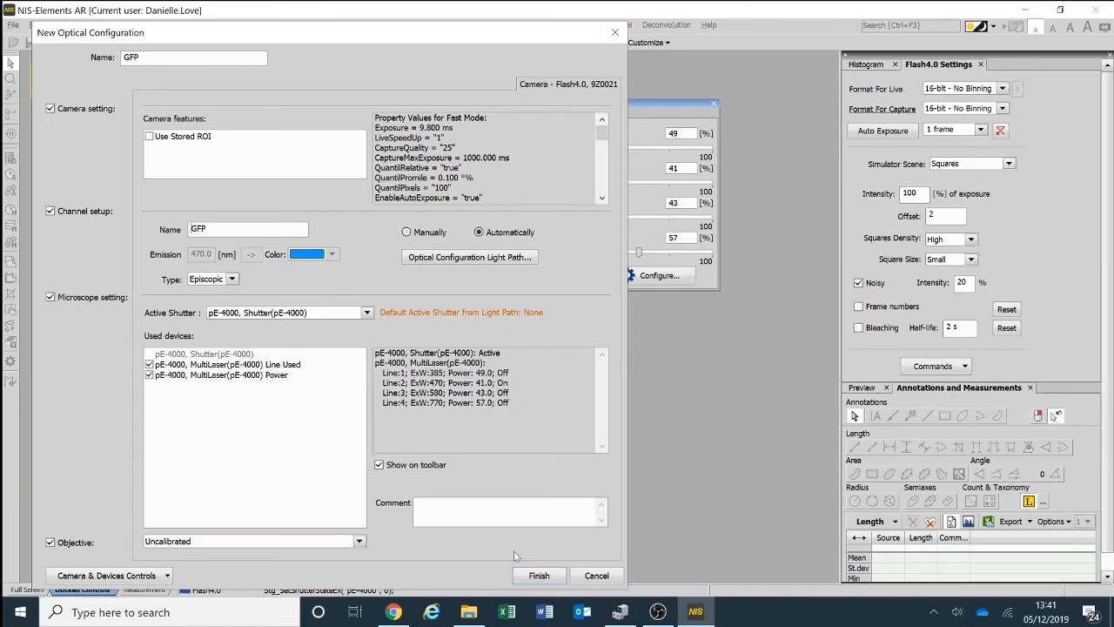
left_click(538, 576)
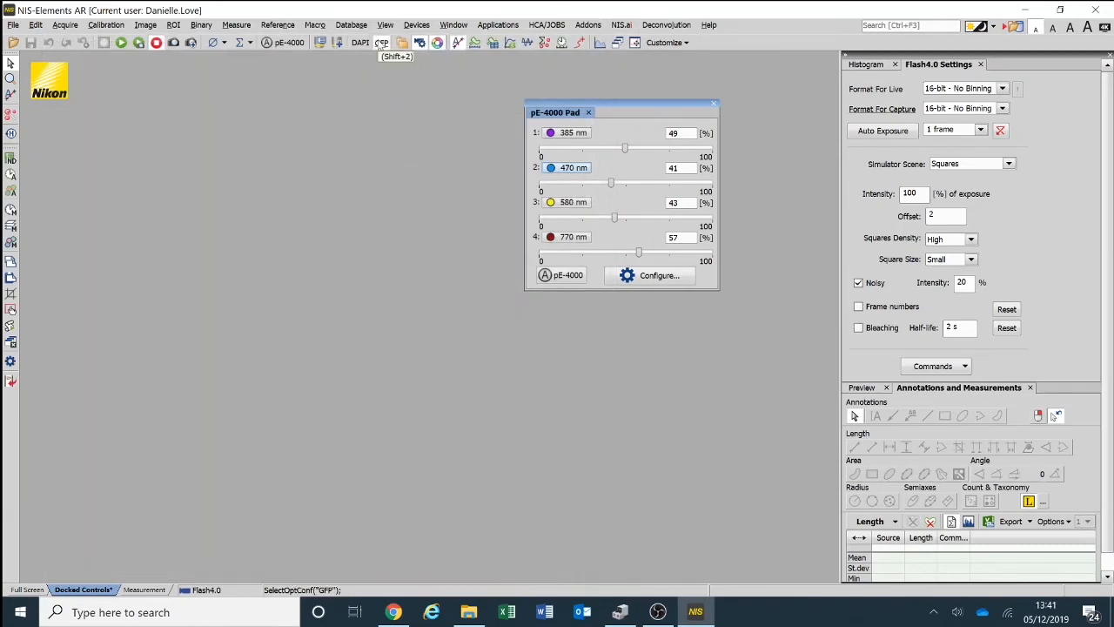
left_click(290, 44)
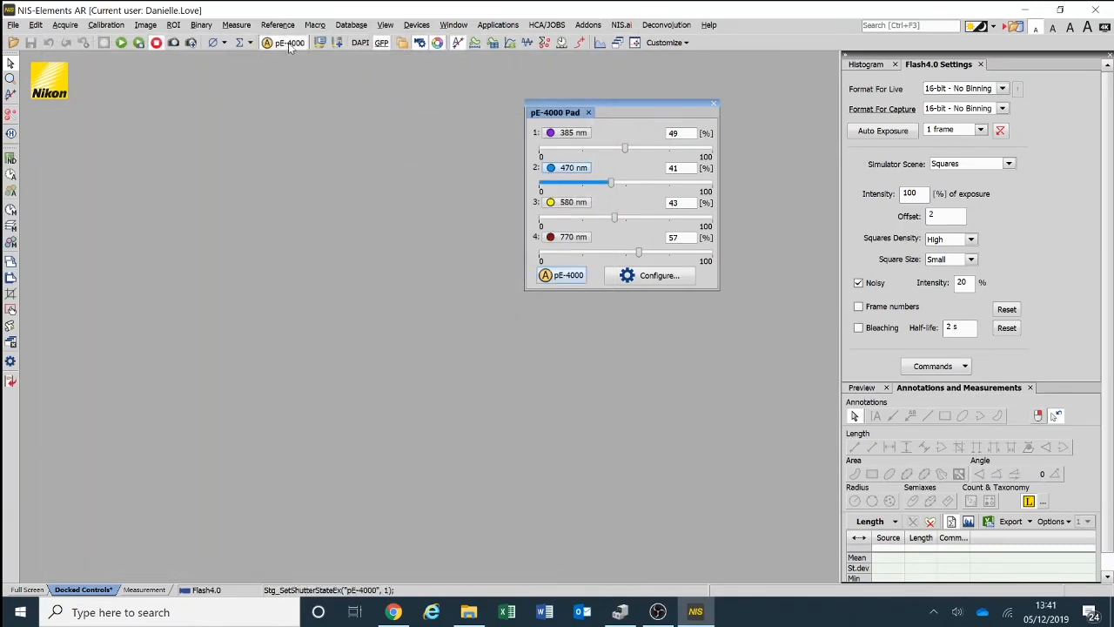
left_click(290, 45)
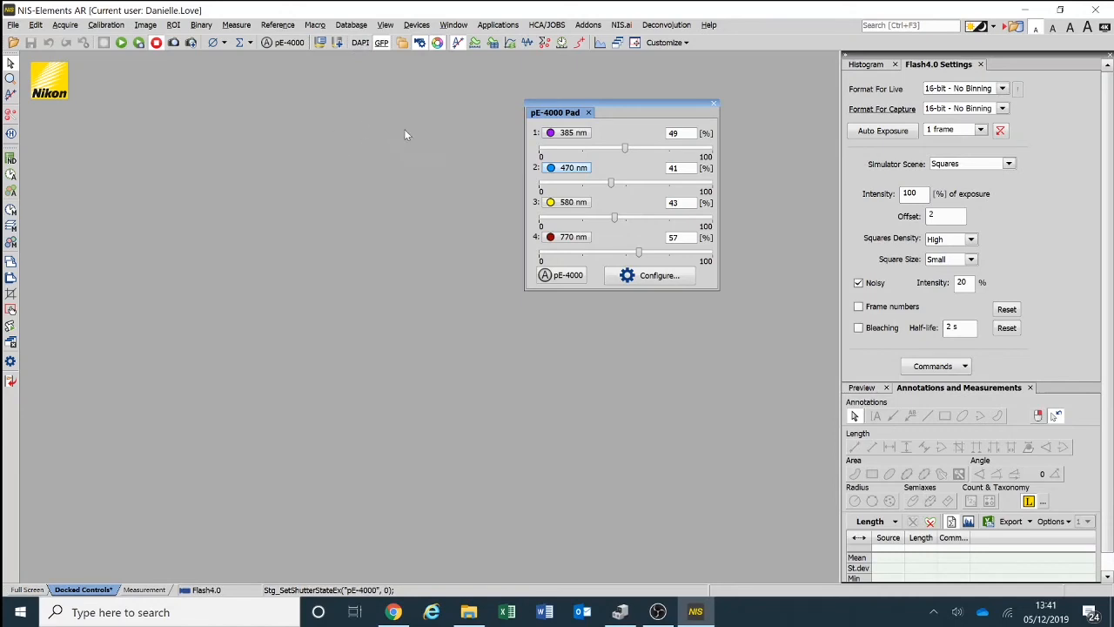
- Define an ND Acquisition and replace its existing Lambda channels with the DAPI and GFP optical configurations
left_click(514, 25)
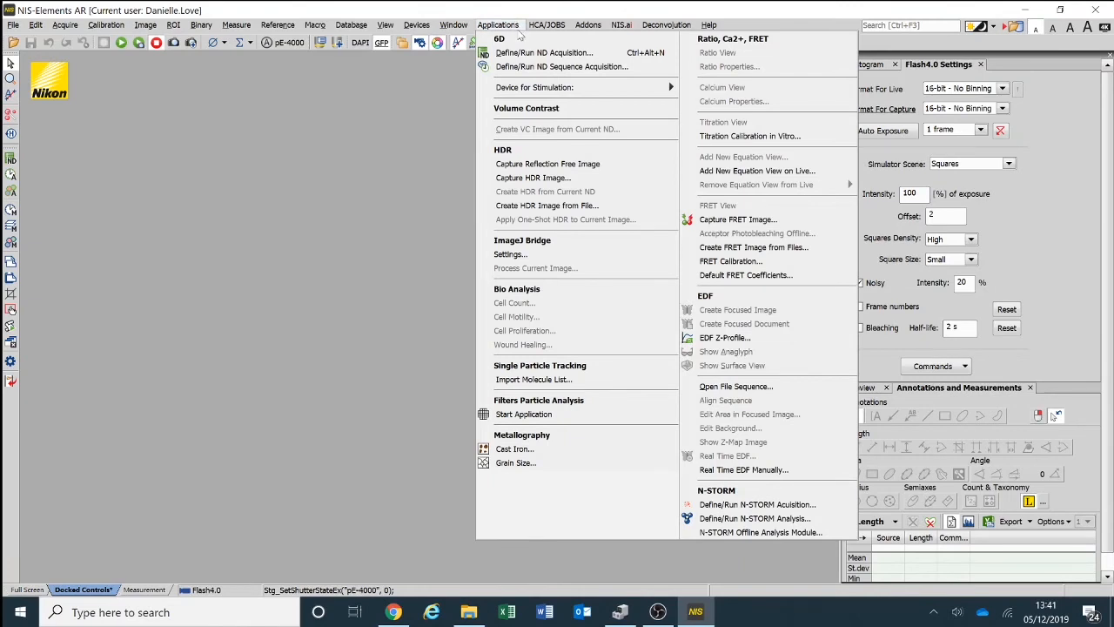
left_click(600, 55)
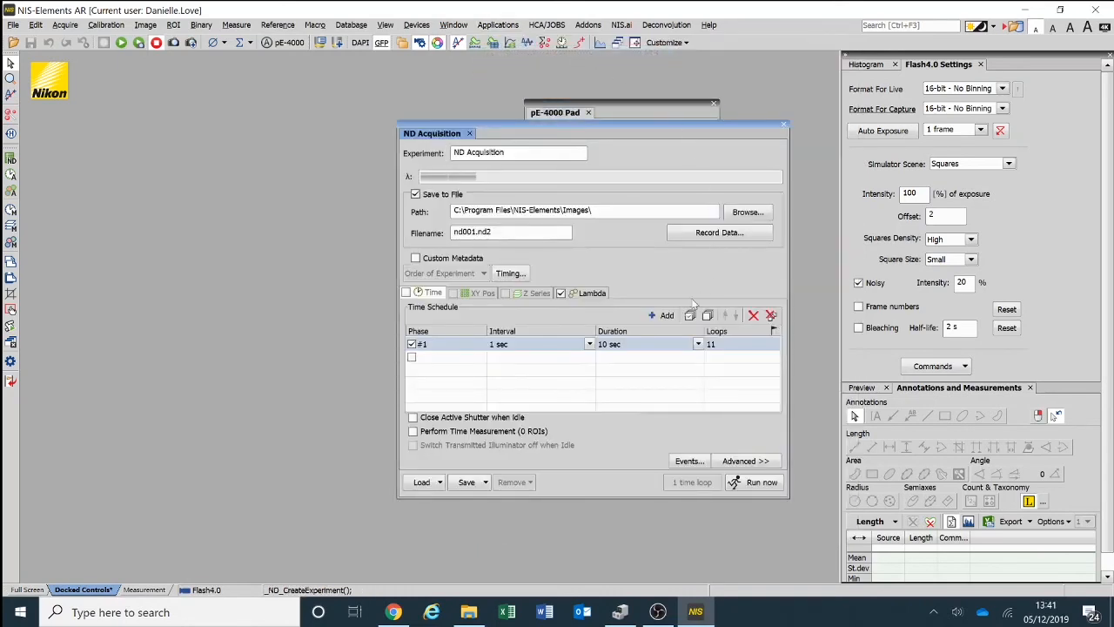
left_click(592, 295)
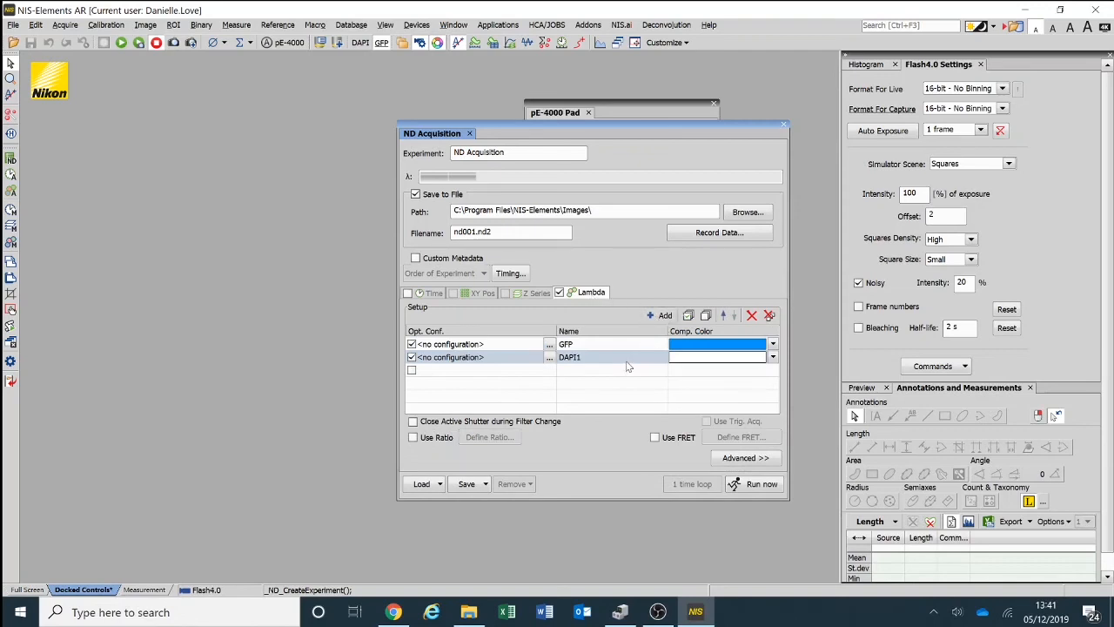
left_click(673, 346)
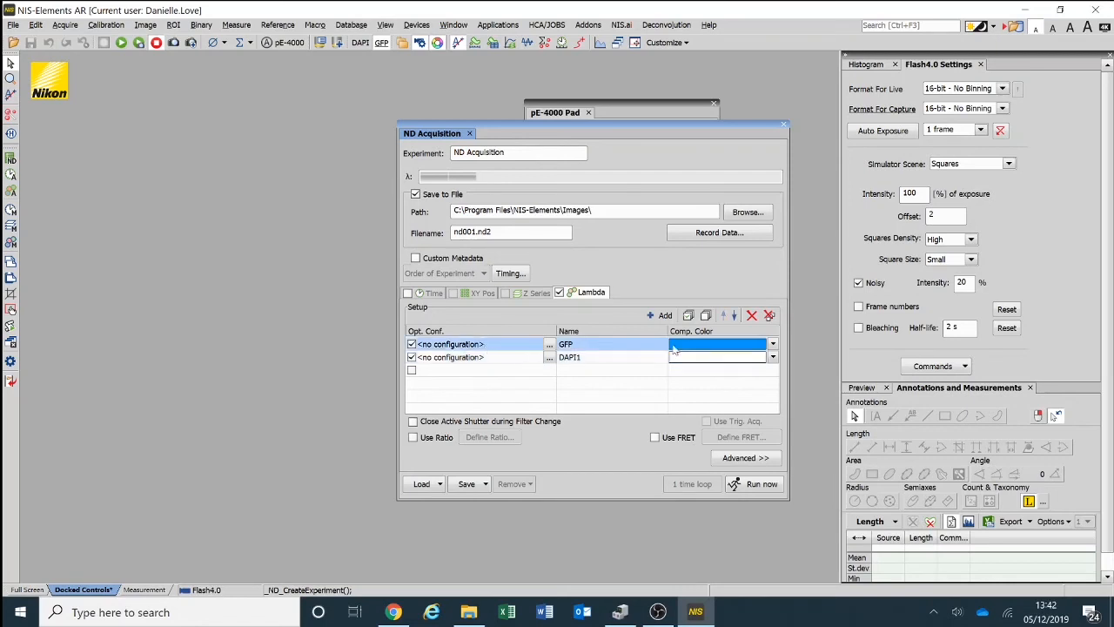
left_click(752, 315)
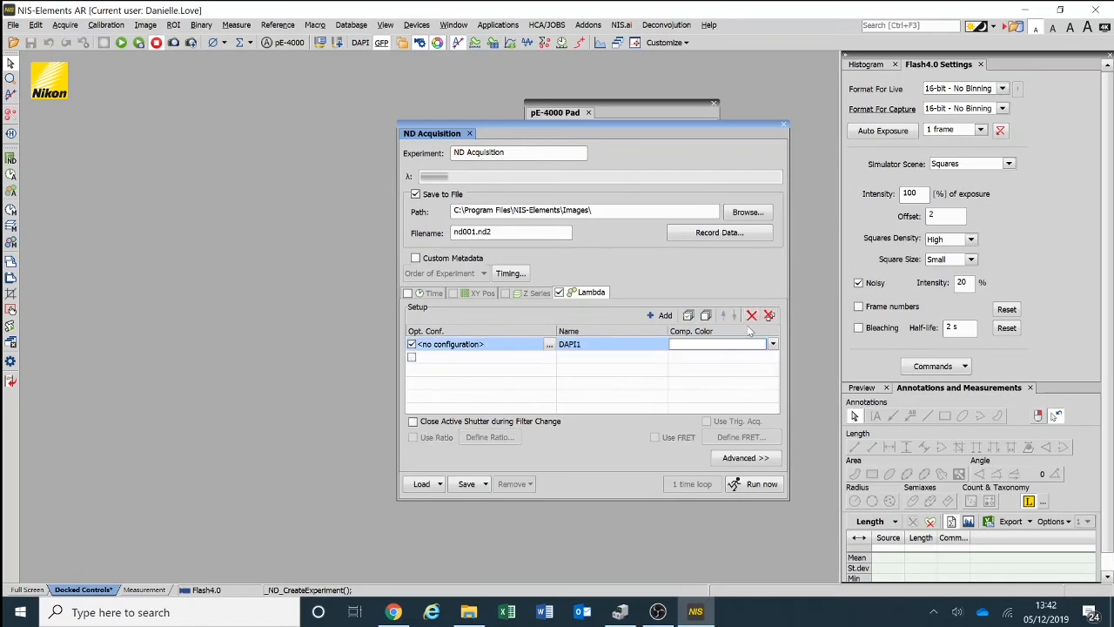
left_click(752, 315)
left_click(661, 315)
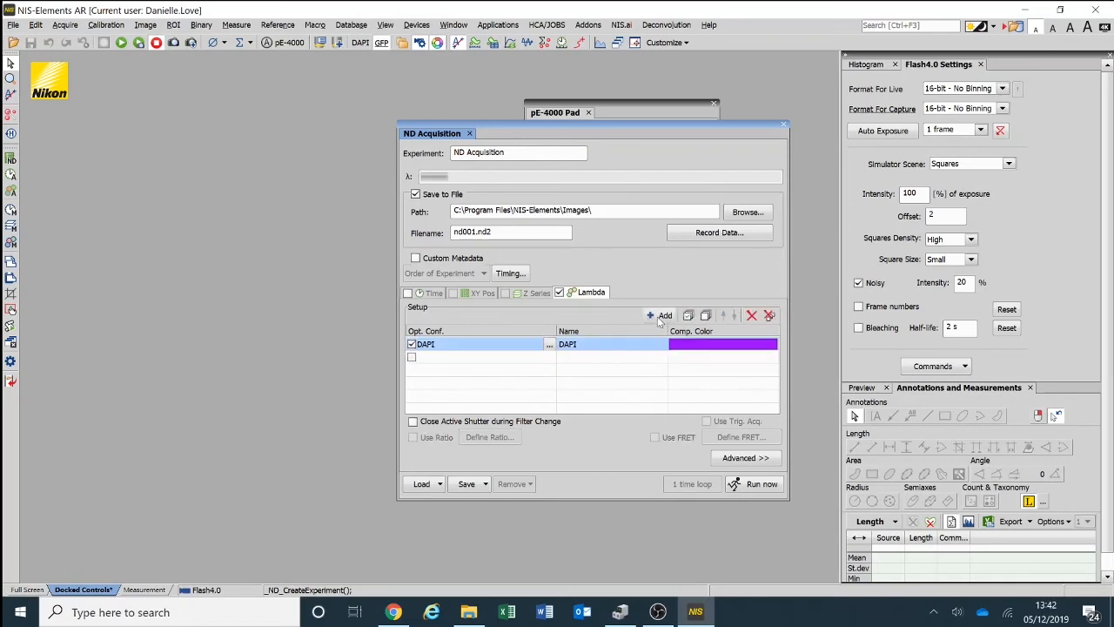
left_click(661, 315)
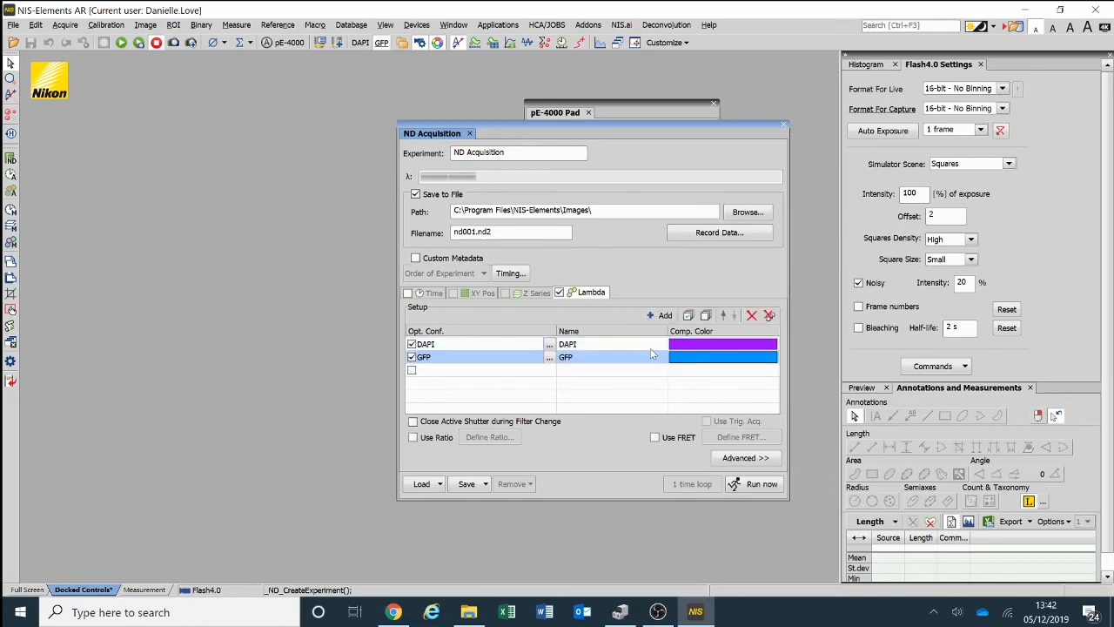
- Run the ND acquisition with the time series off, and close the acquisition setup and the captured nd001.nd2 image
left_click(426, 294)
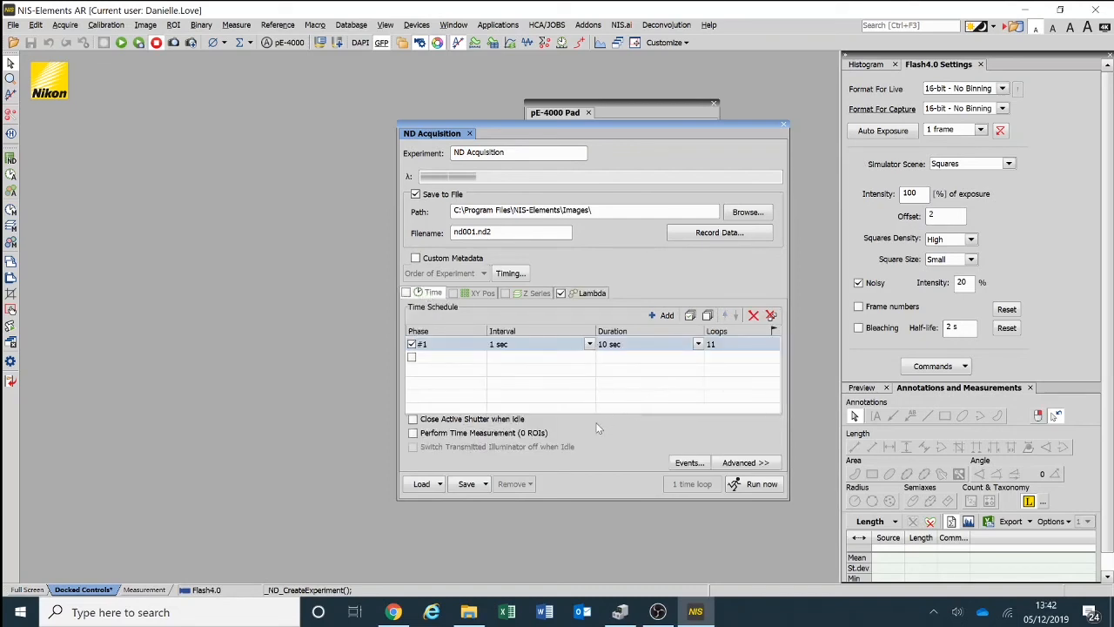
left_click(755, 484)
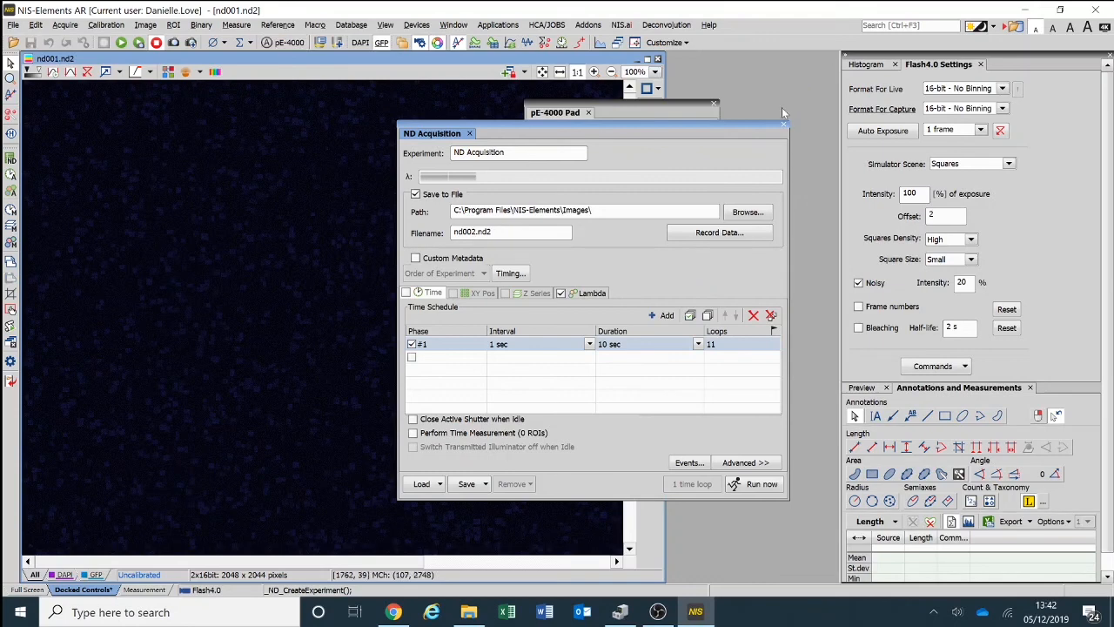
left_click(783, 125)
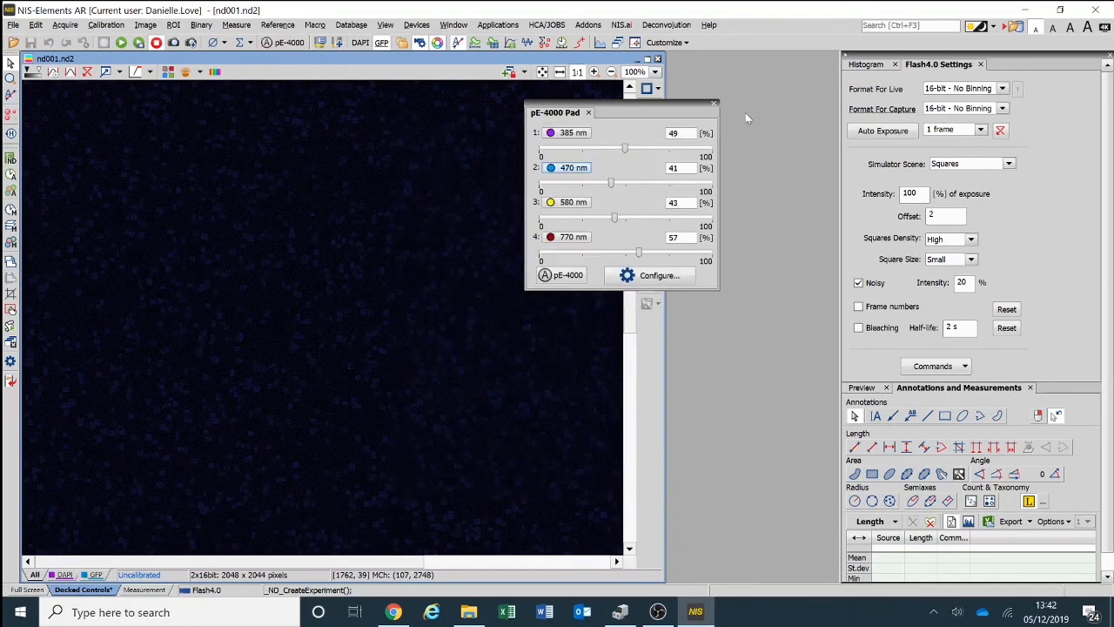
left_click(659, 60)
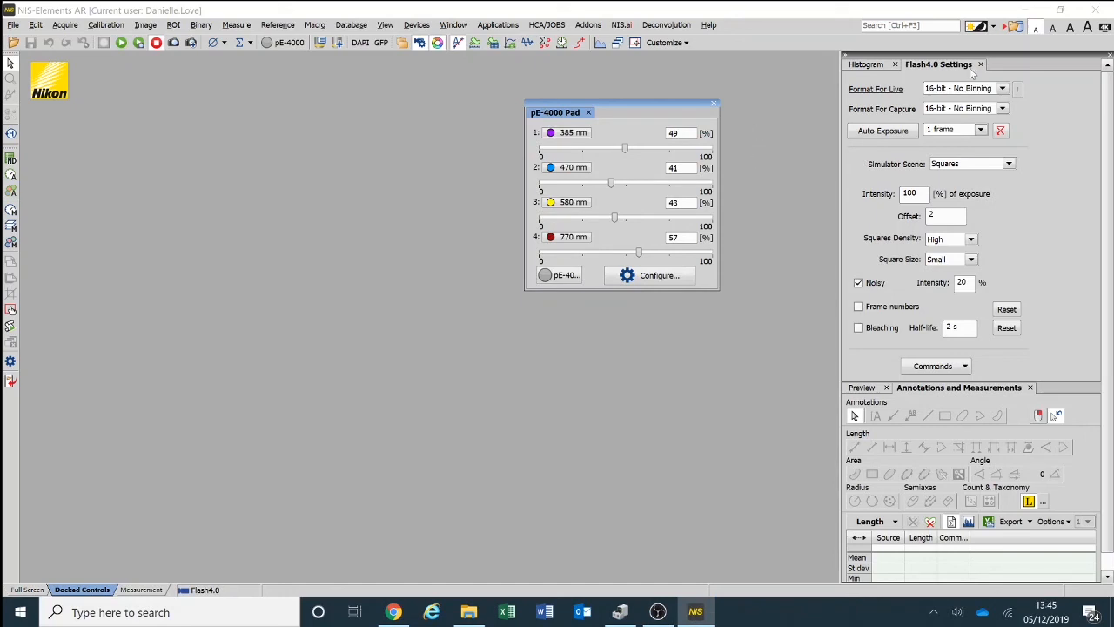
- Restart NIS-Elements AR 5.20.02 with the Hamamatsu Simulator camera driver and dismiss the N-STORM pixel correction notice
left_click(1095, 10)
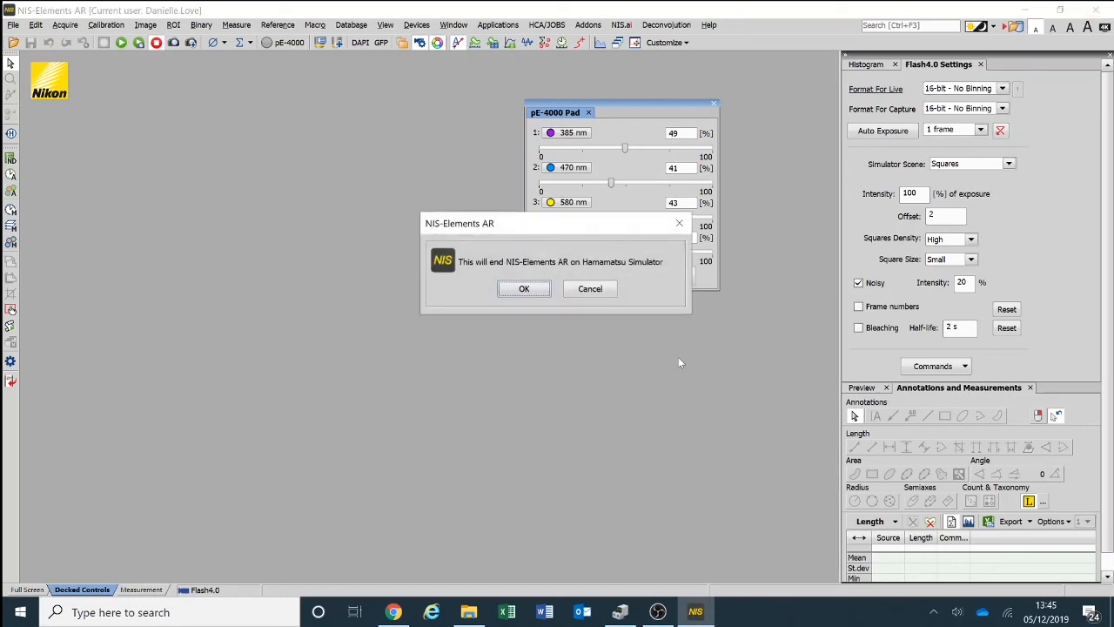
left_click(525, 290)
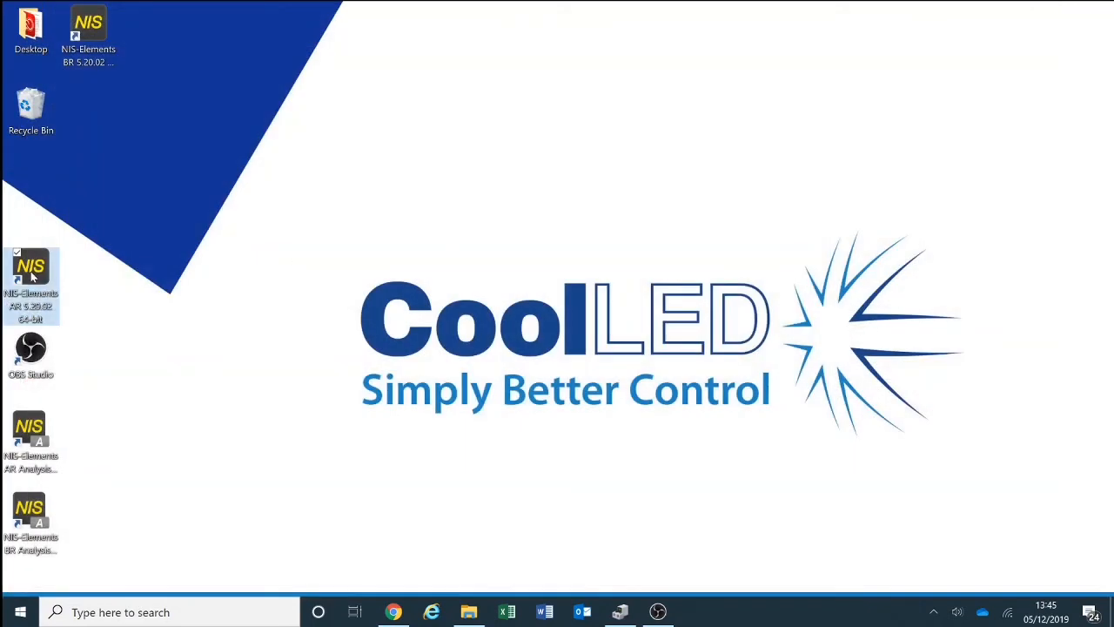
double_click(35, 273)
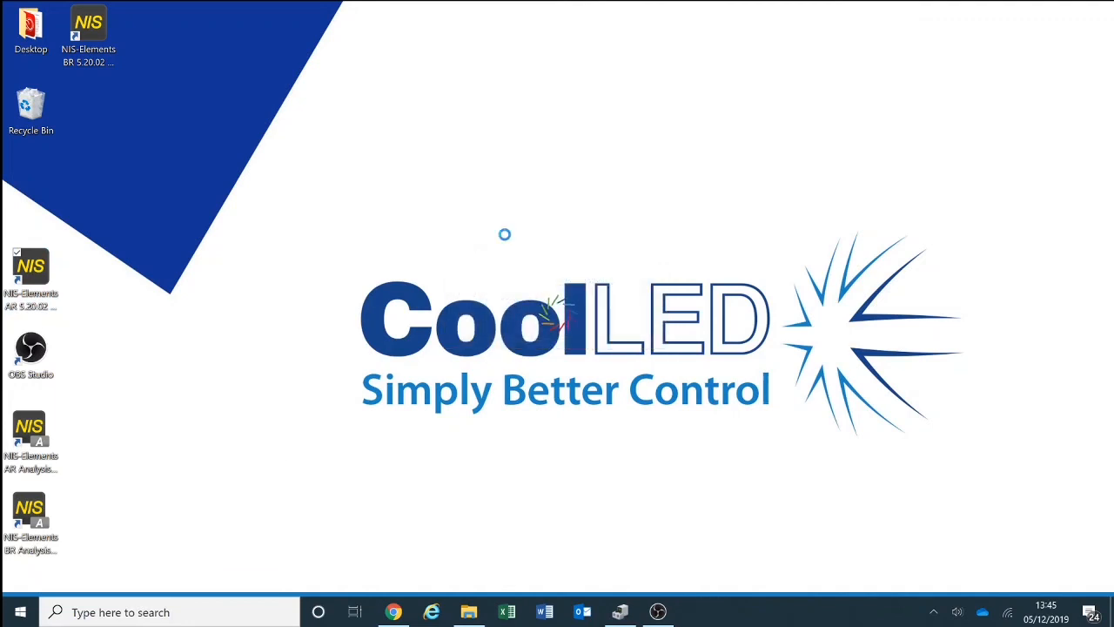
left_click(591, 306)
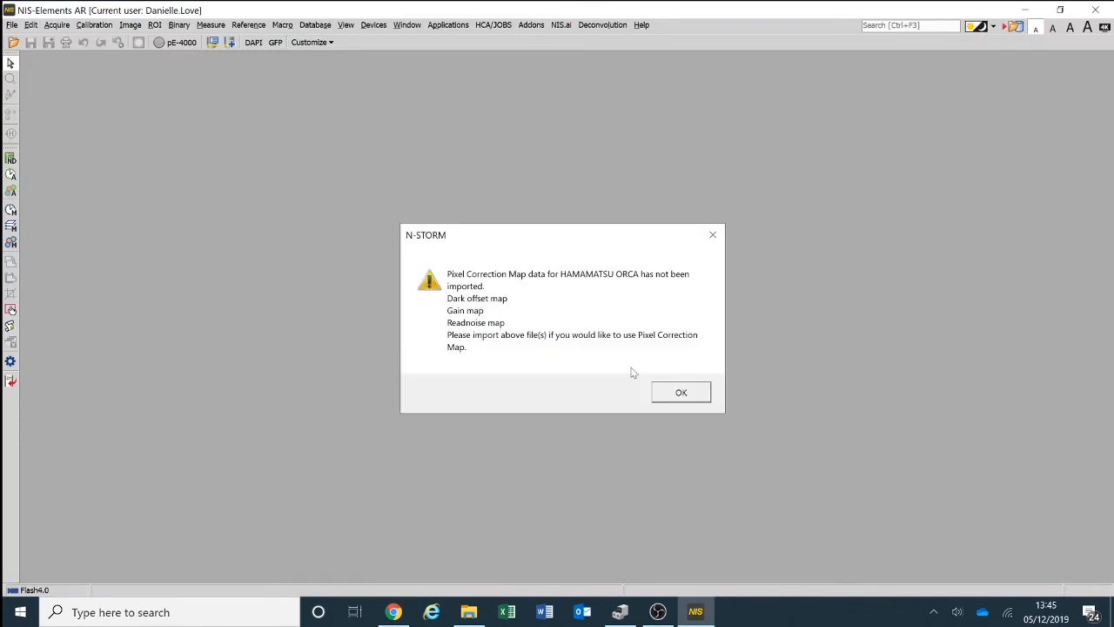
left_click(670, 392)
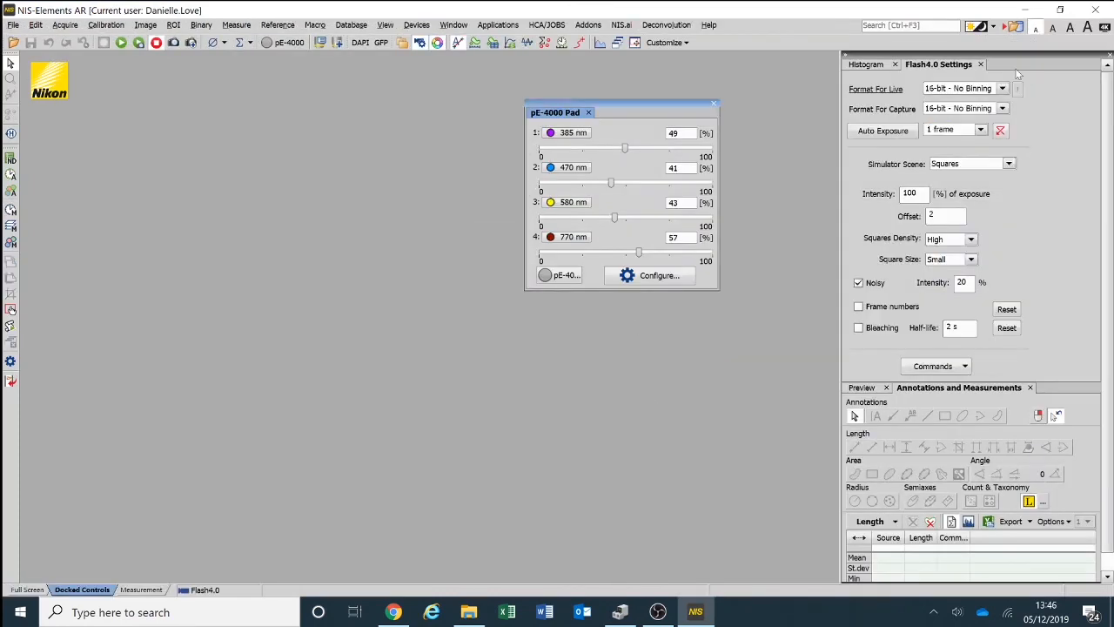
- Exit NIS-Elements AR and confirm ending the Hamamatsu Simulator session
left_click(1095, 9)
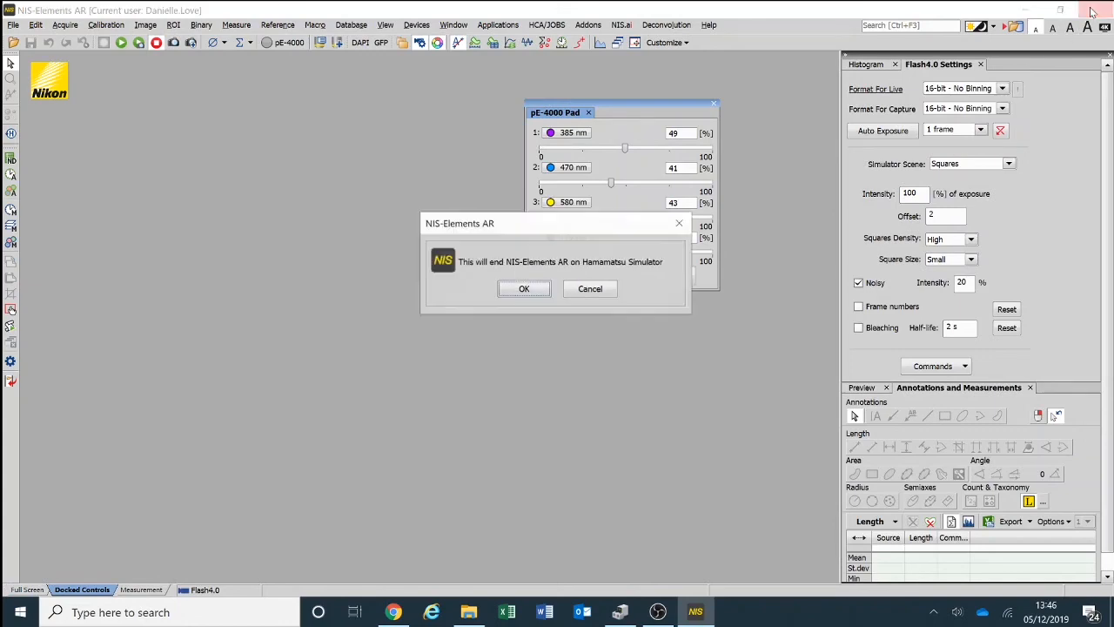
left_click(545, 289)
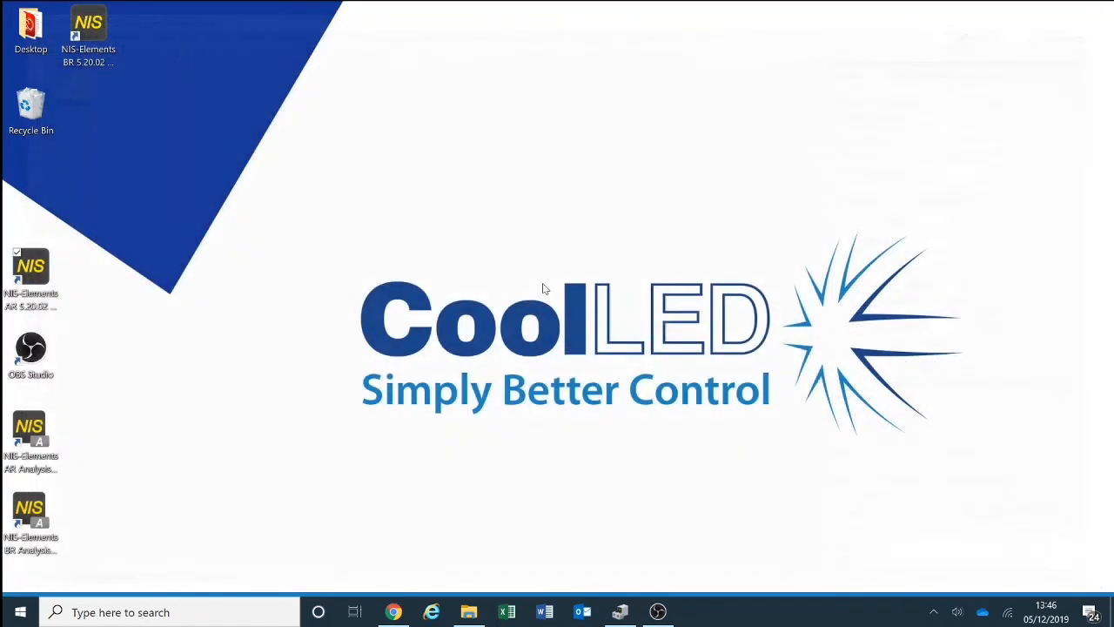